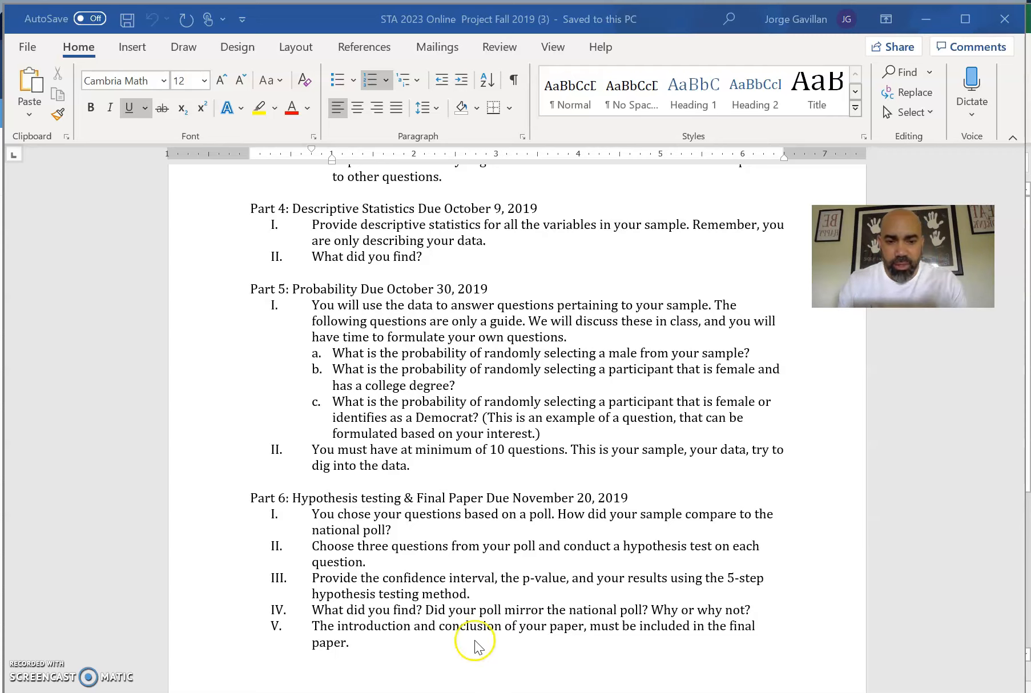
Switch to the student survey workbook in Excel and add a new blank worksheet
key(alt+Tab)
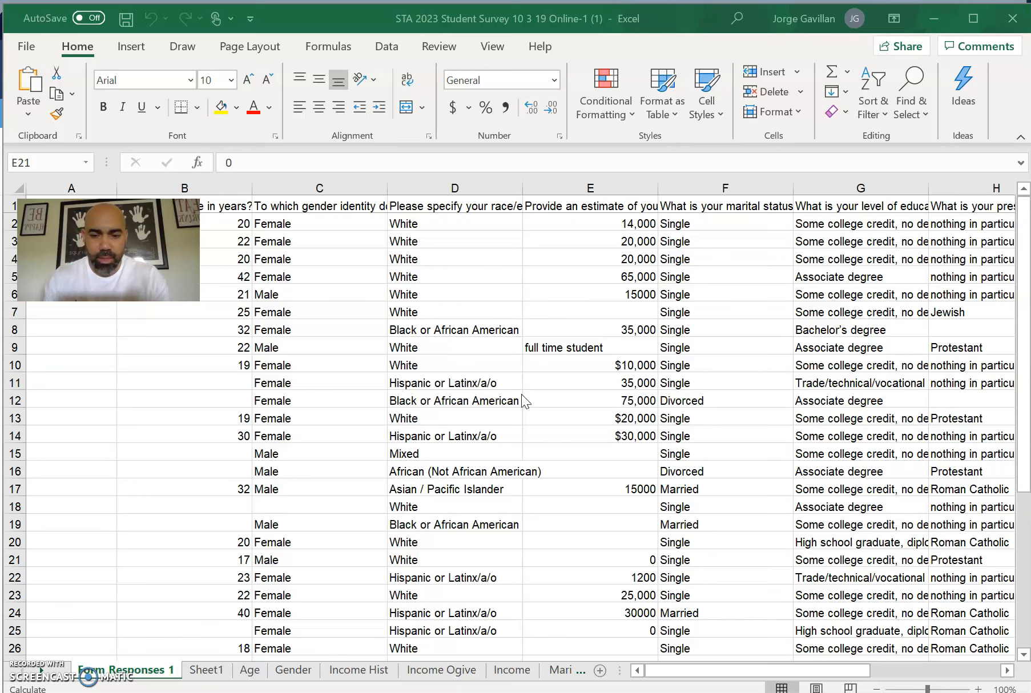
click(600, 673)
click(601, 673)
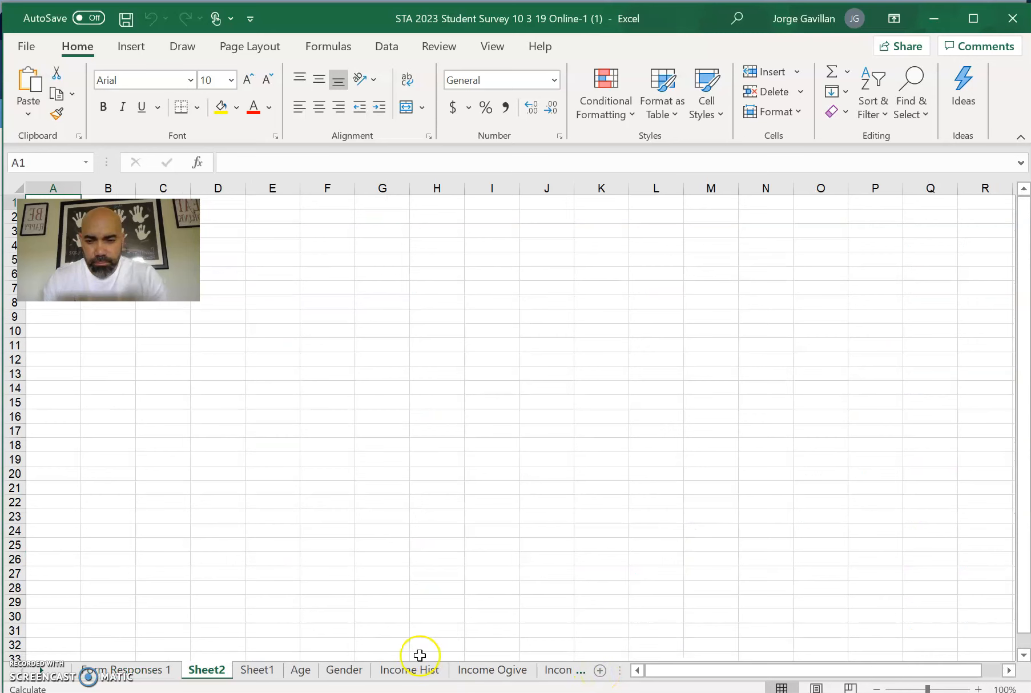
Copy the entire race/ethnicity column, column D, from the Form Responses 1 sheet
click(146, 670)
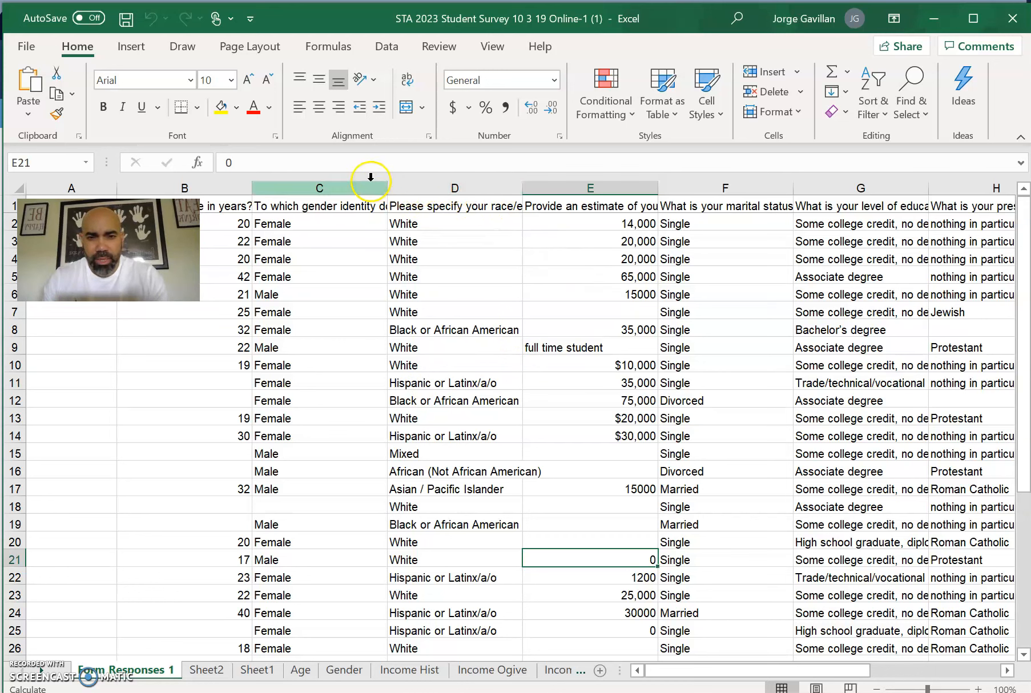
click(461, 181)
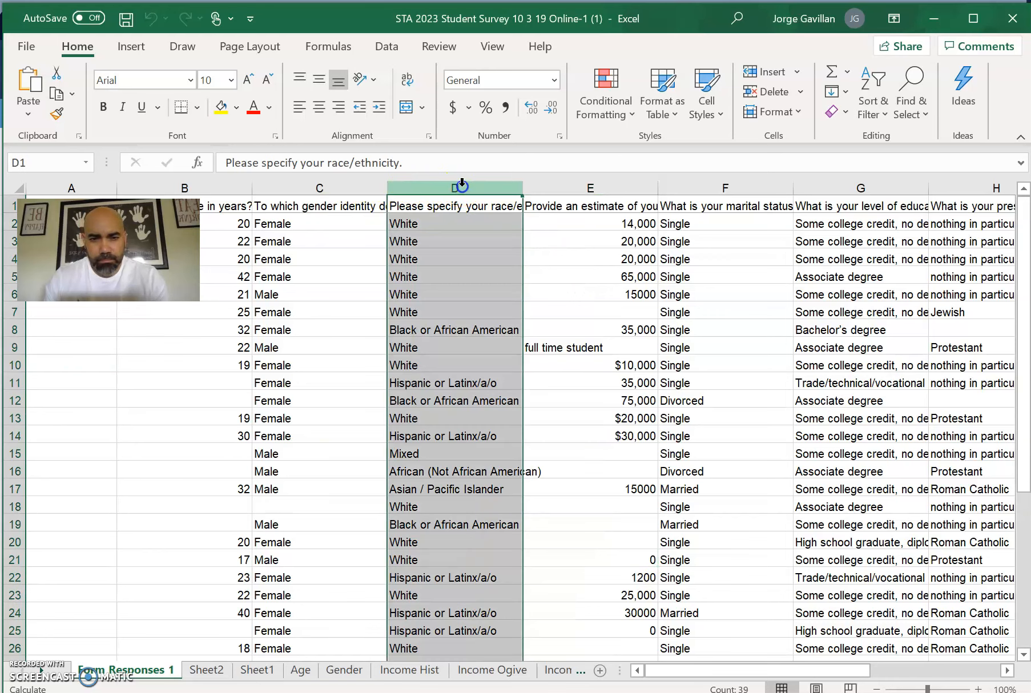
right_click(462, 183)
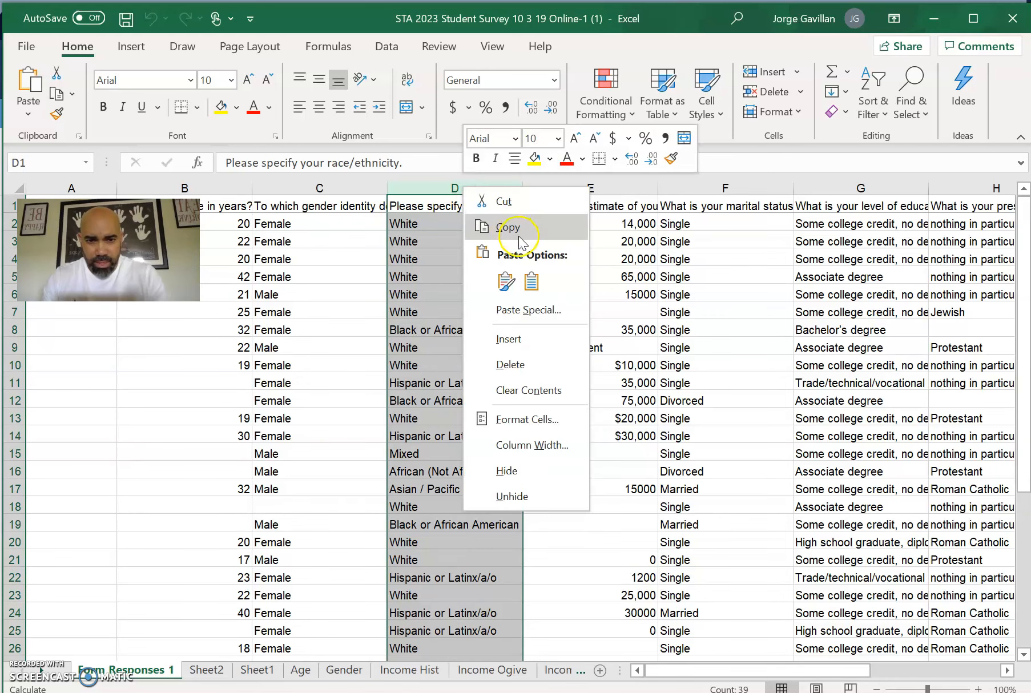
click(518, 235)
Paste the copied race/ethnicity responses into column A of Sheet2 and autofit the column width
click(205, 671)
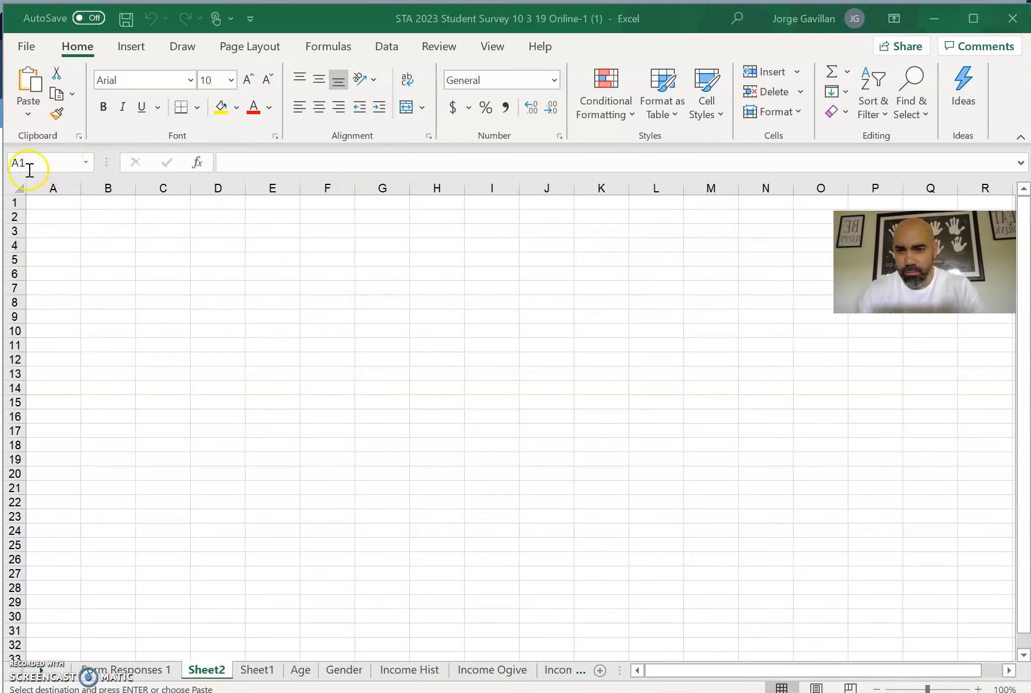
click(53, 184)
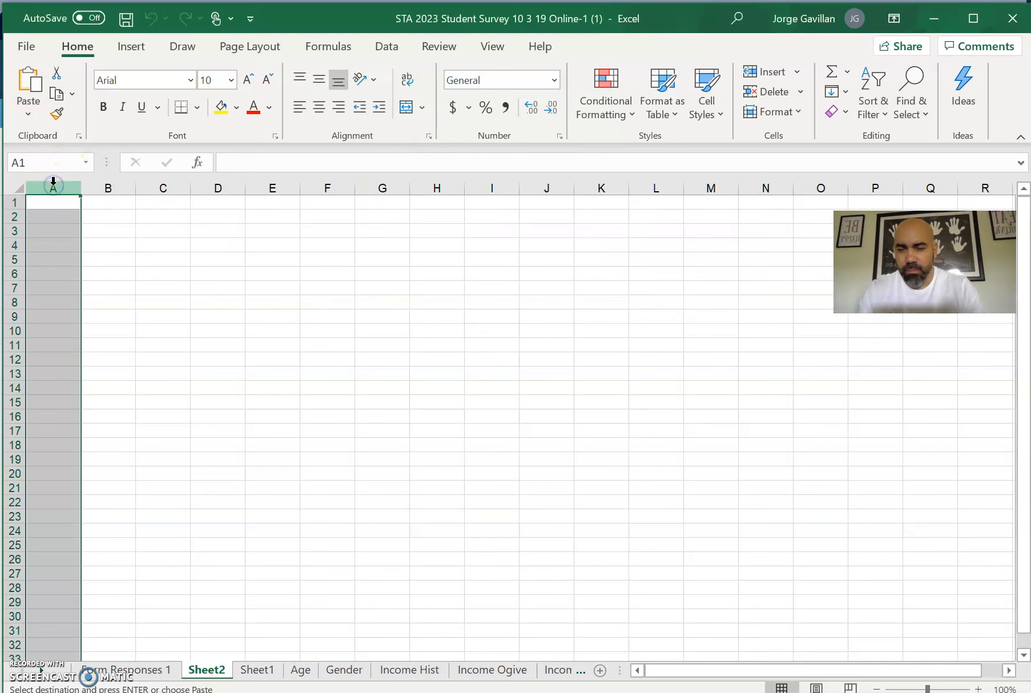
right_click(53, 183)
click(125, 281)
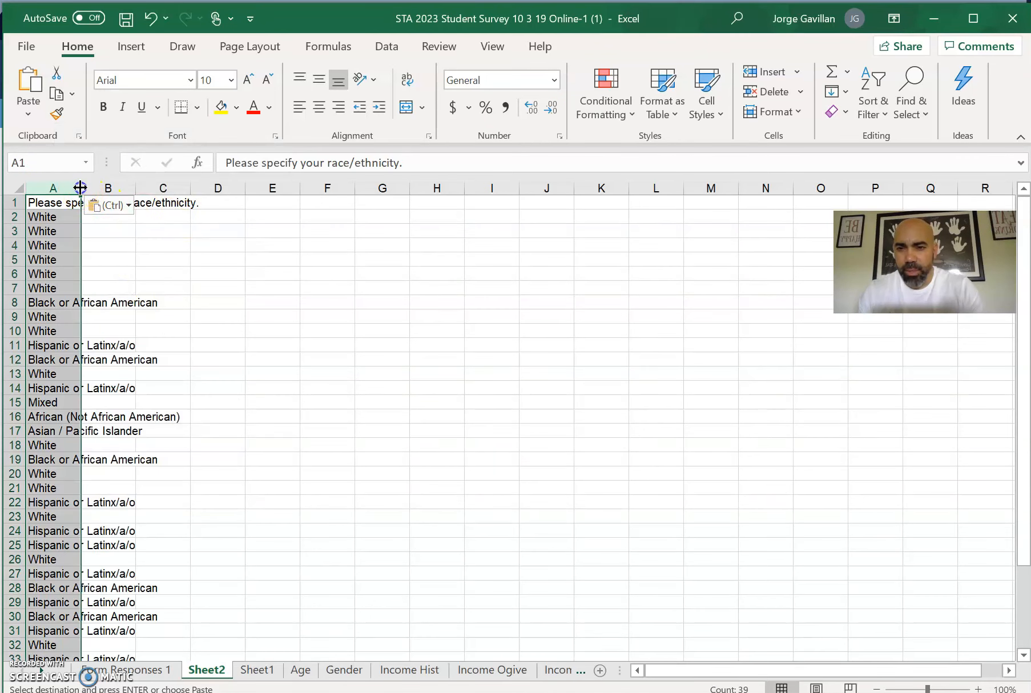
double_click(80, 188)
click(286, 331)
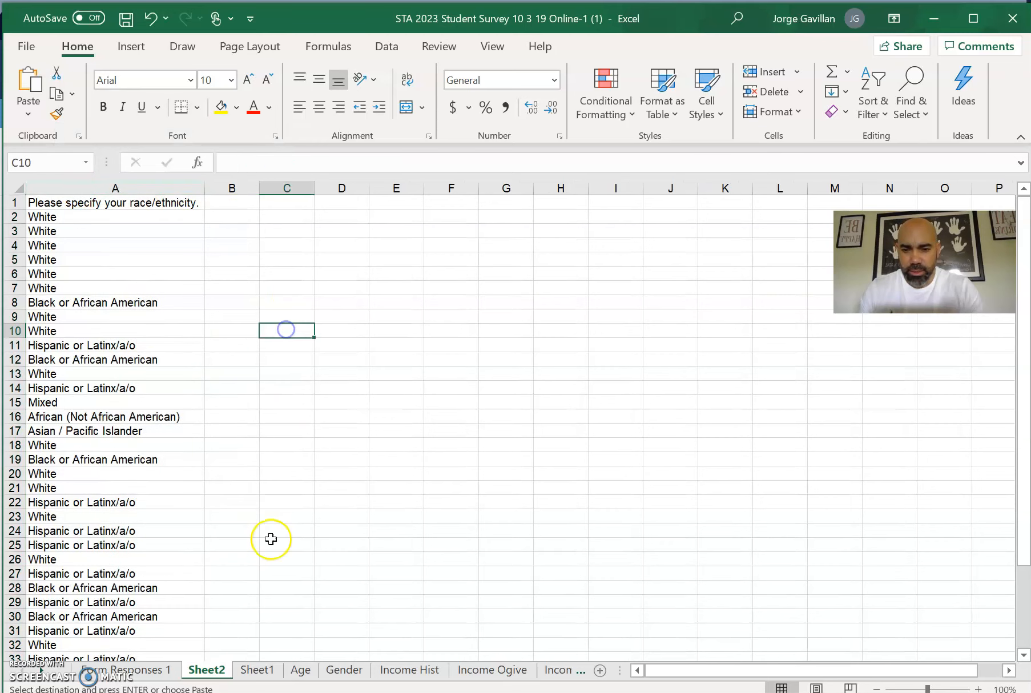
Copy the entire column J, the question on police using violence against citizens, from the Form Responses 1 sheet
click(157, 667)
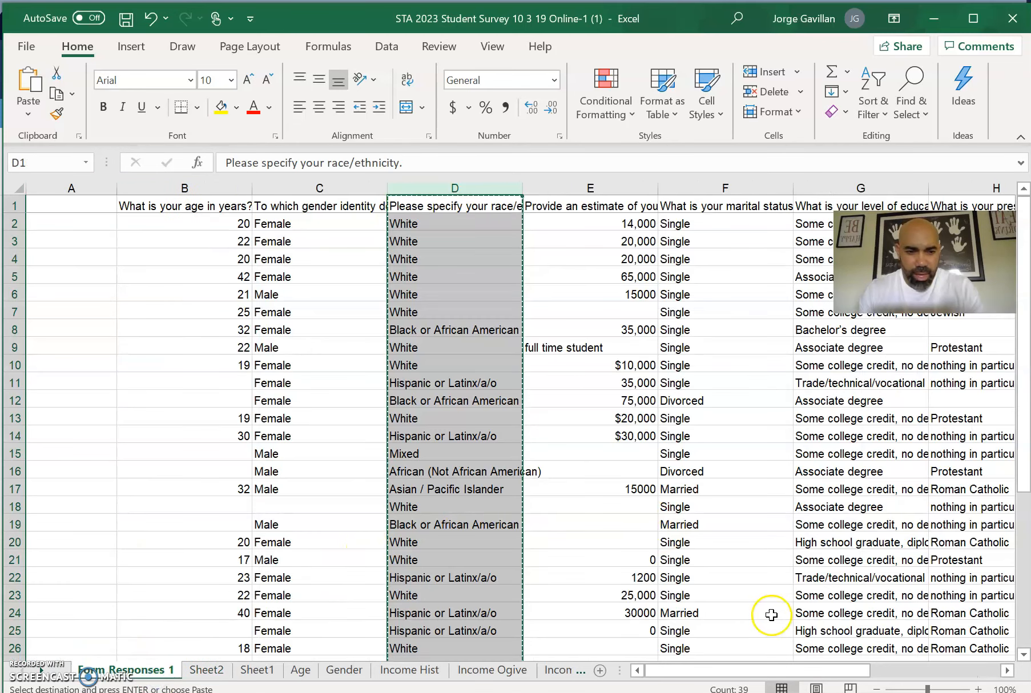
click(1007, 671)
click(1007, 670)
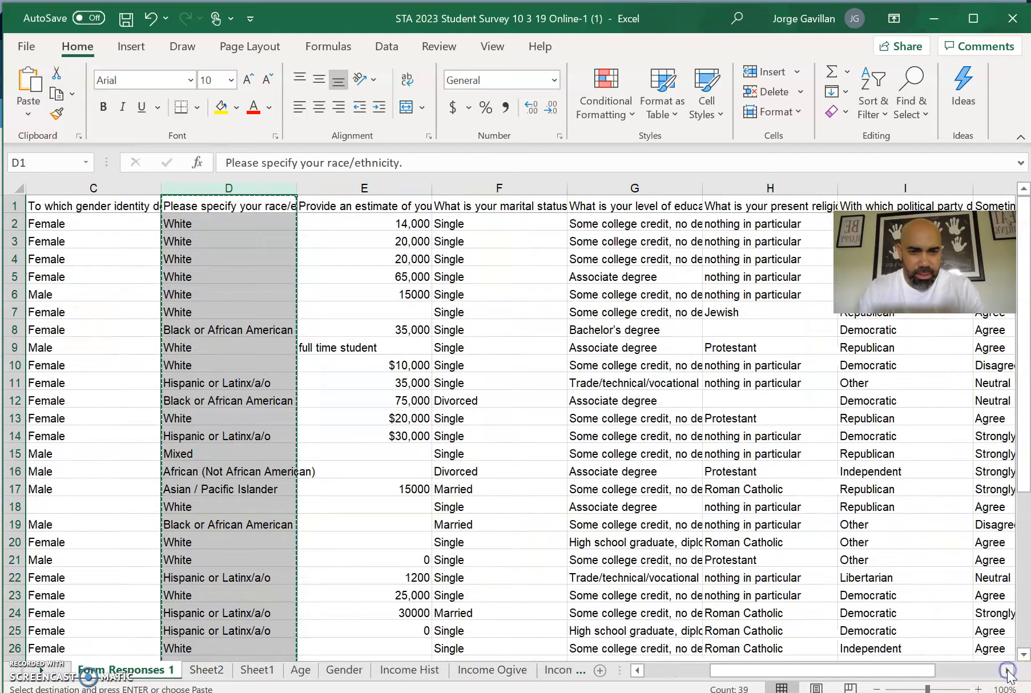
click(1008, 671)
click(1007, 671)
click(1008, 670)
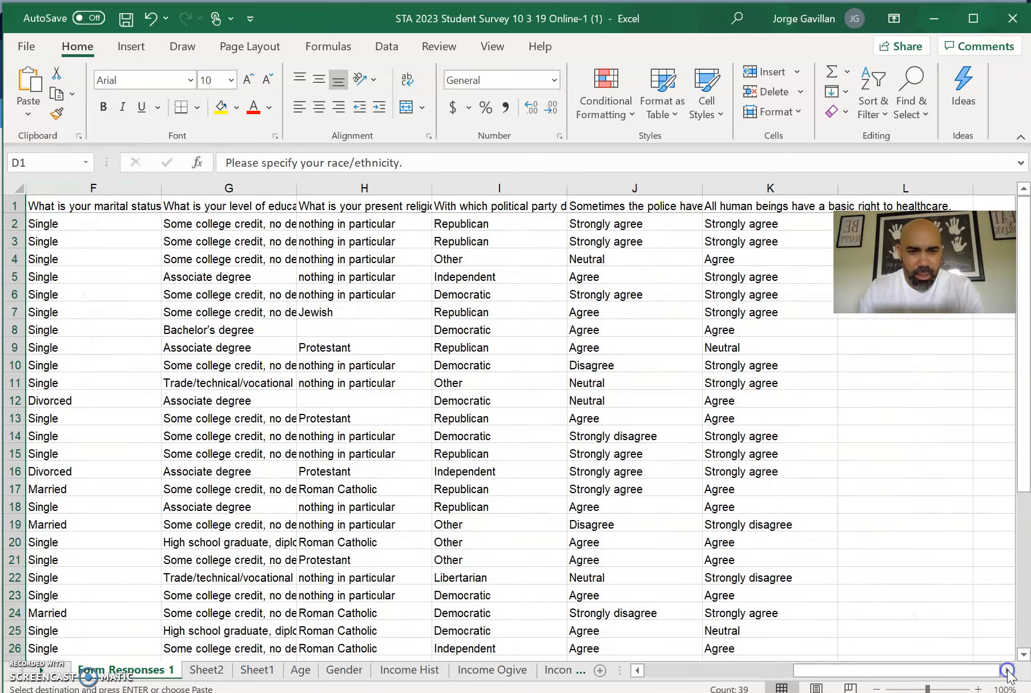
click(1007, 670)
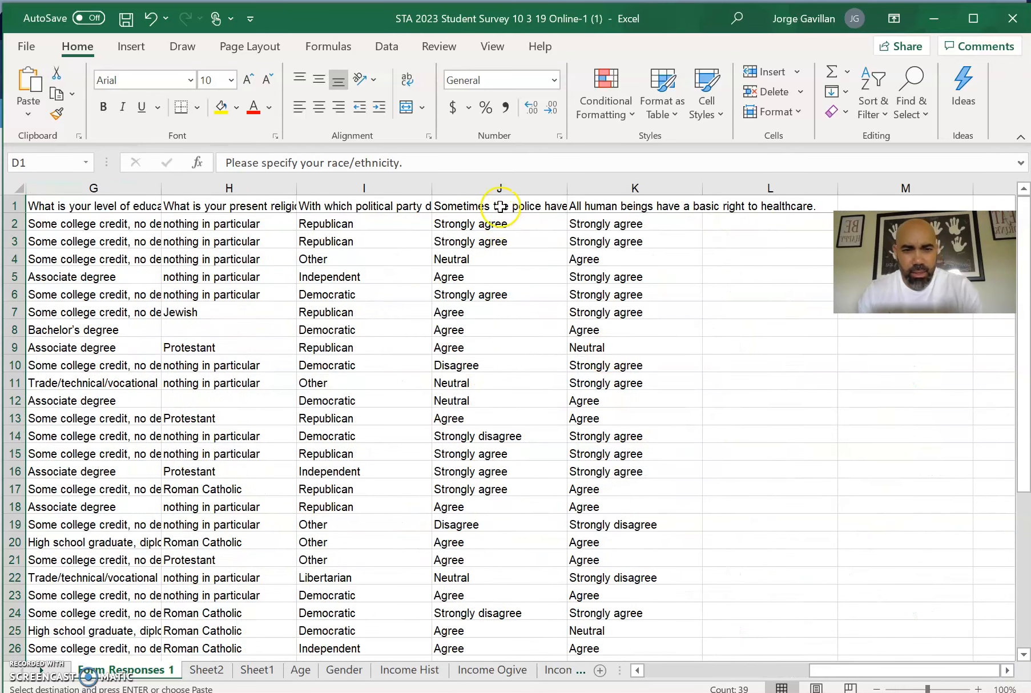
click(501, 207)
click(498, 188)
right_click(498, 190)
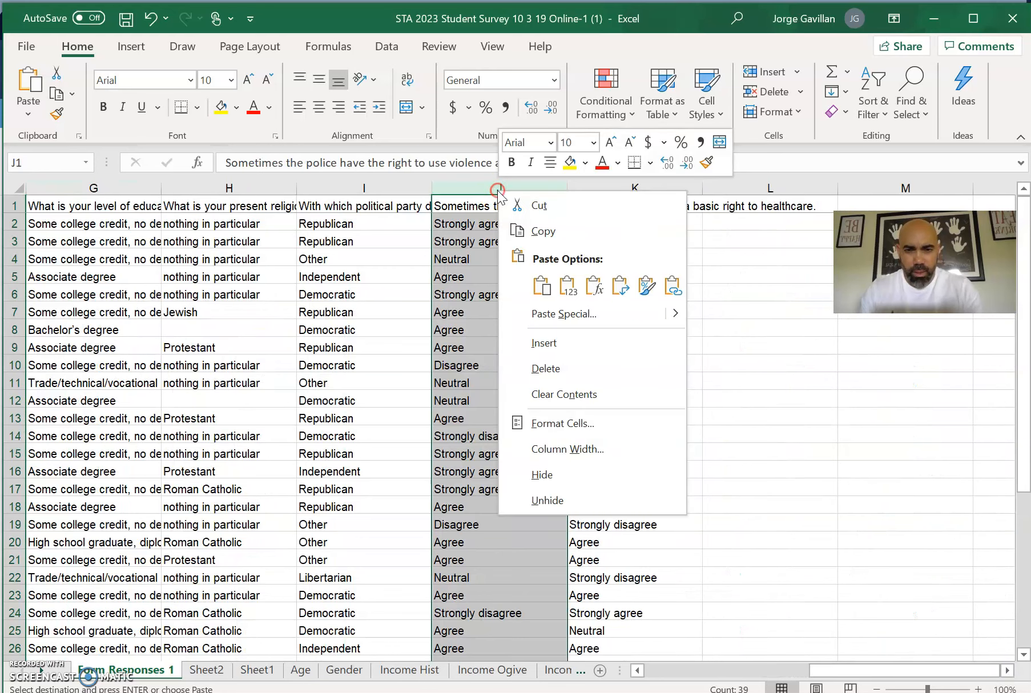
click(551, 231)
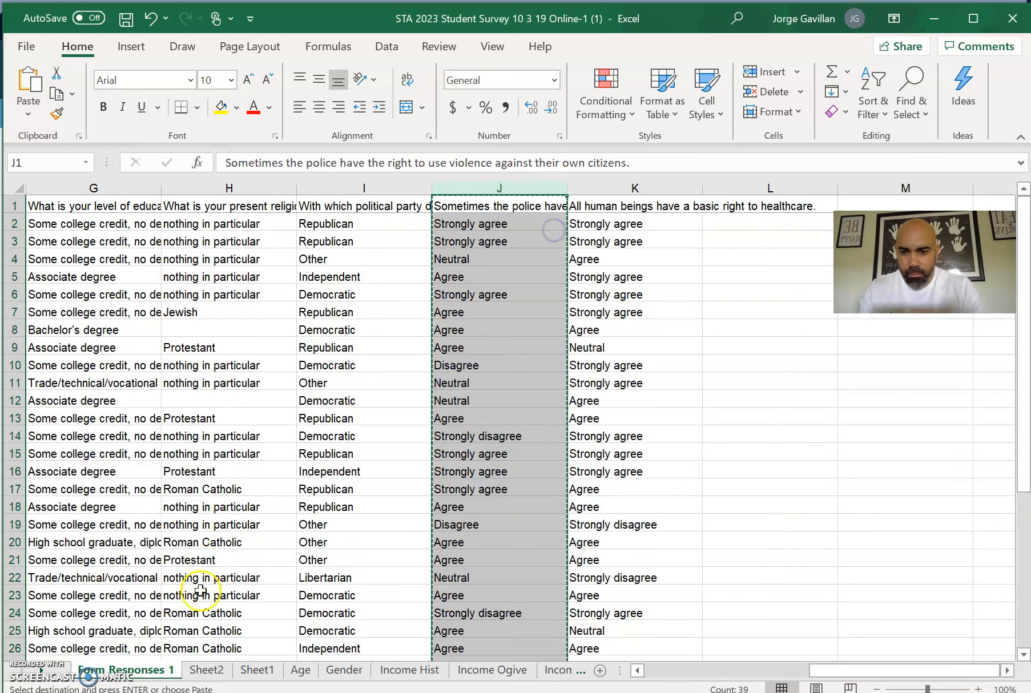
Paste the copied police violence responses into column B of Sheet2 and autofit the column width
click(206, 669)
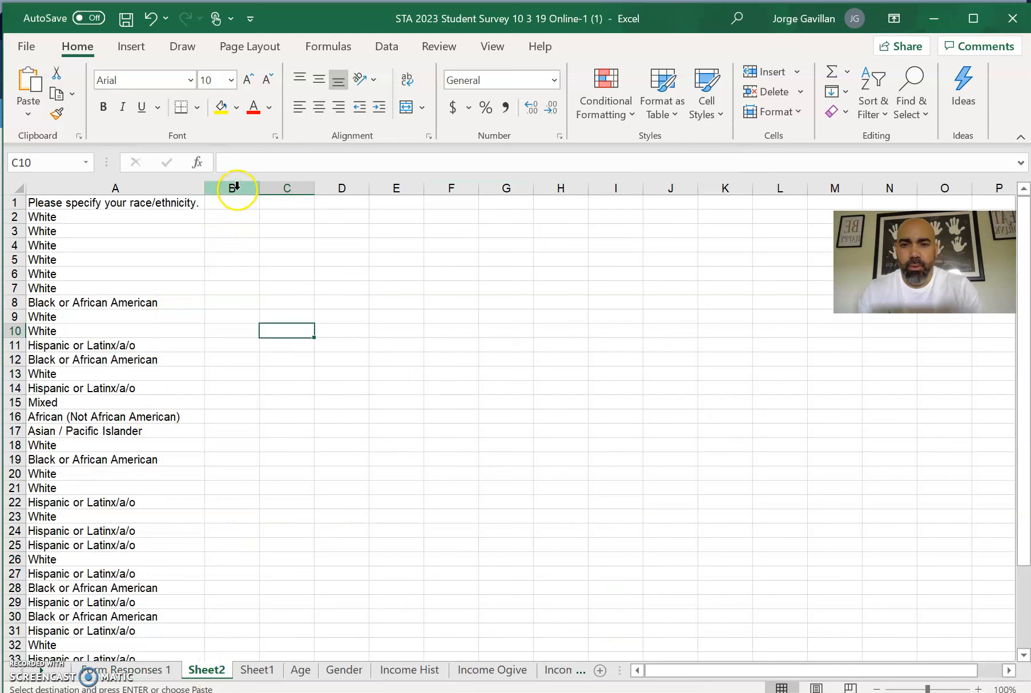
click(237, 188)
right_click(237, 187)
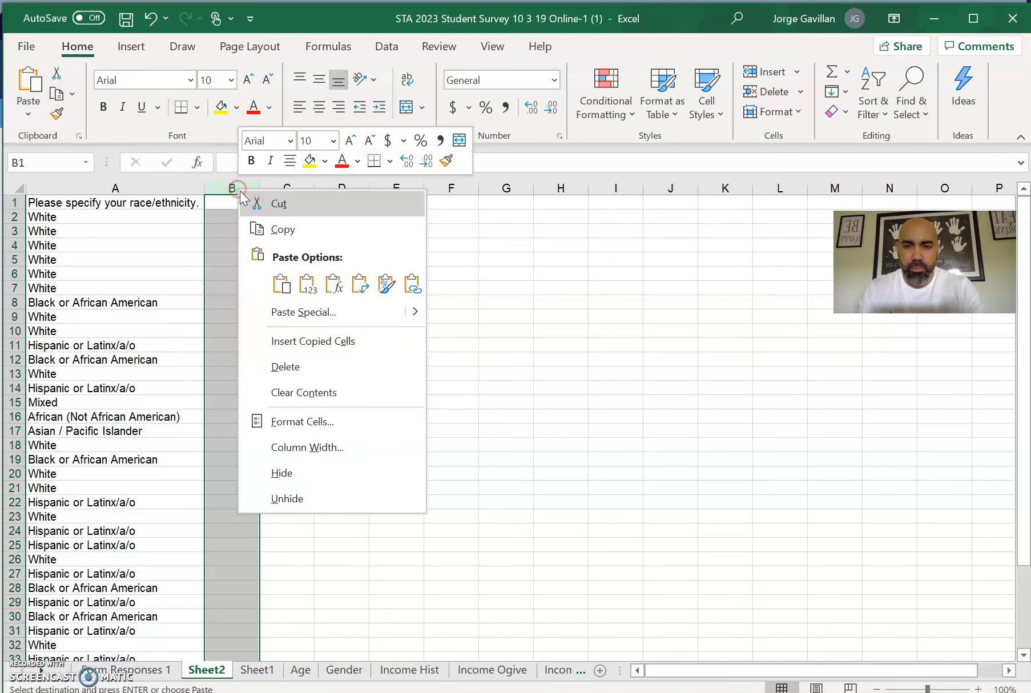
click(315, 289)
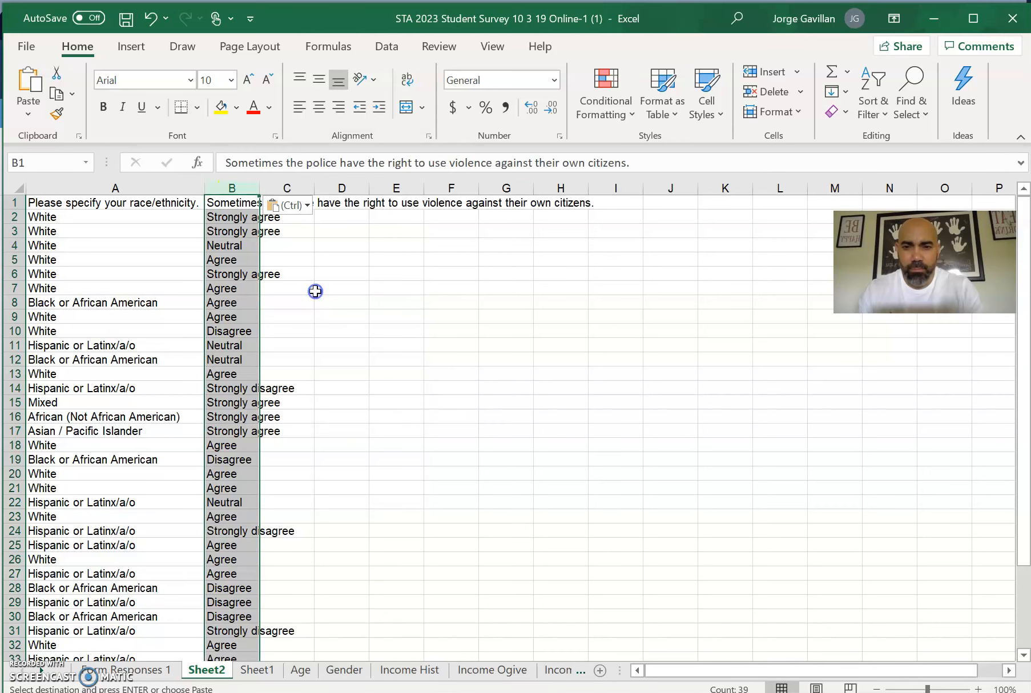
double_click(257, 186)
click(674, 374)
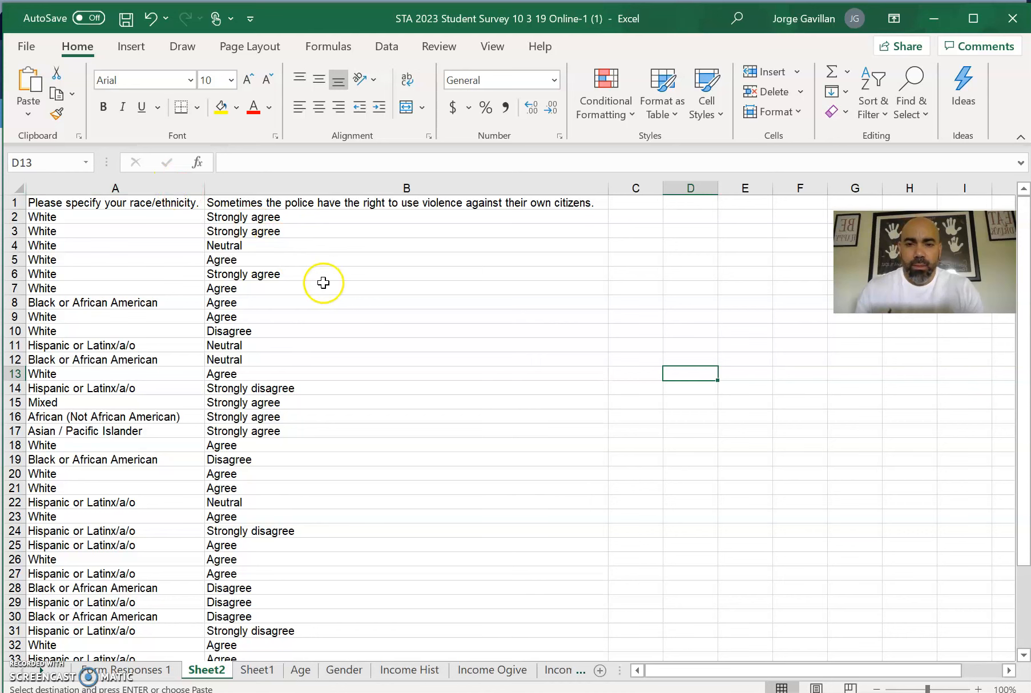
Start a PivotTable using columns A and B of Sheet2 as the source range
drag(165, 179, 309, 184)
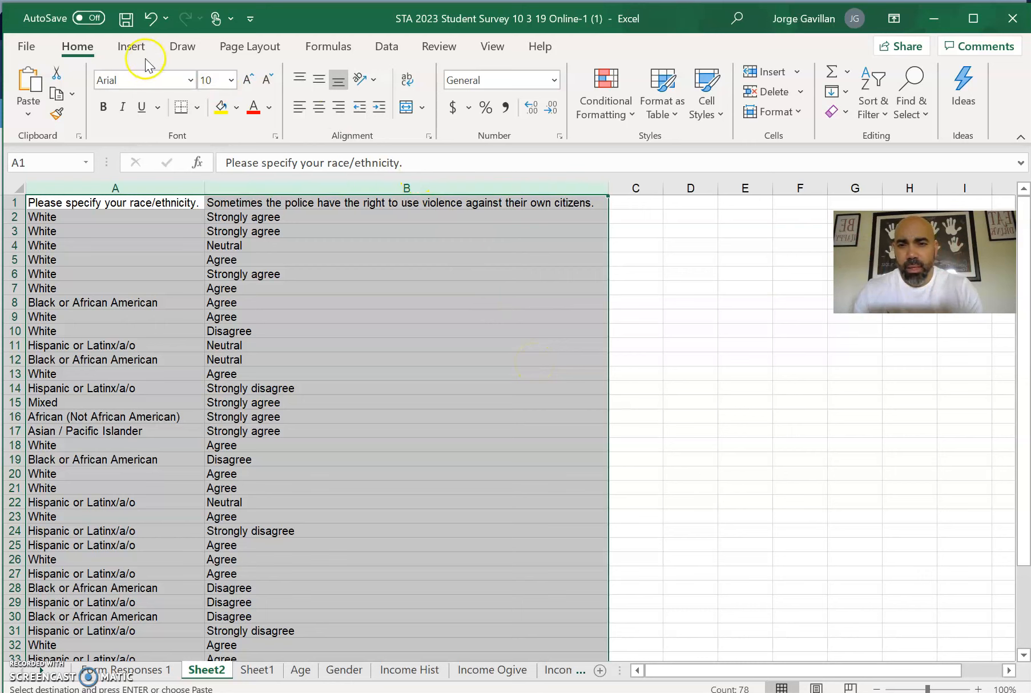
click(131, 48)
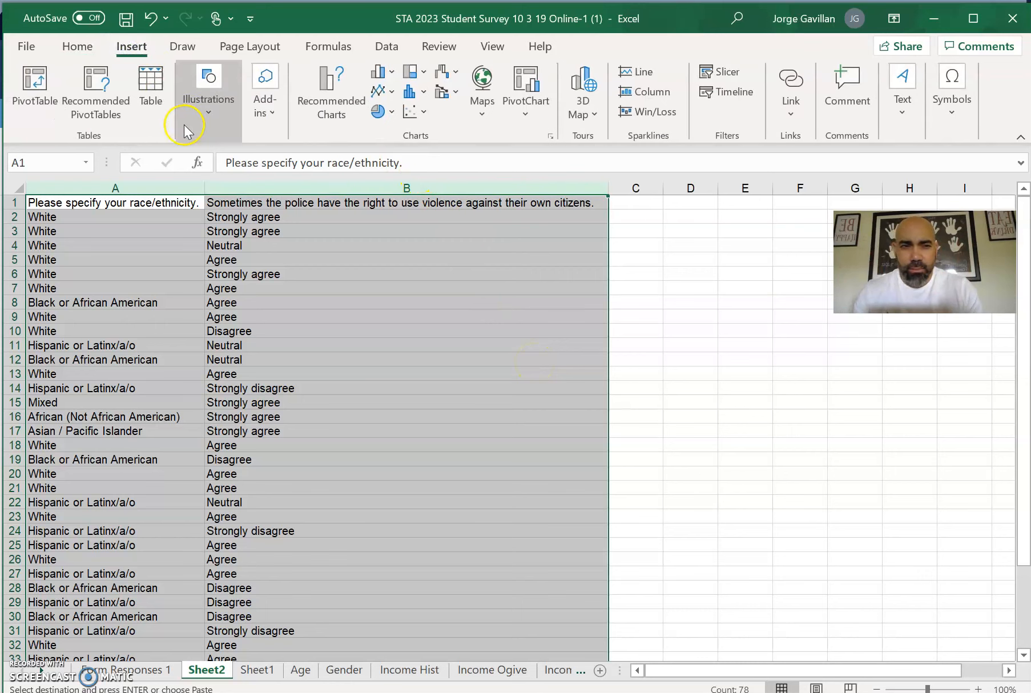
click(35, 97)
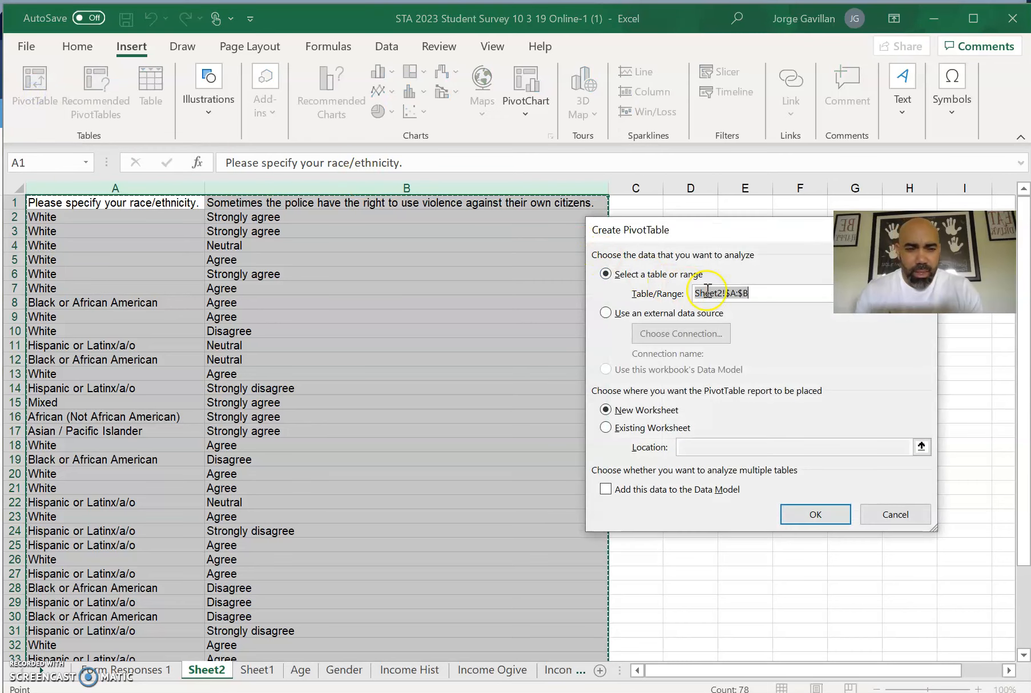
drag(807, 238, 691, 202)
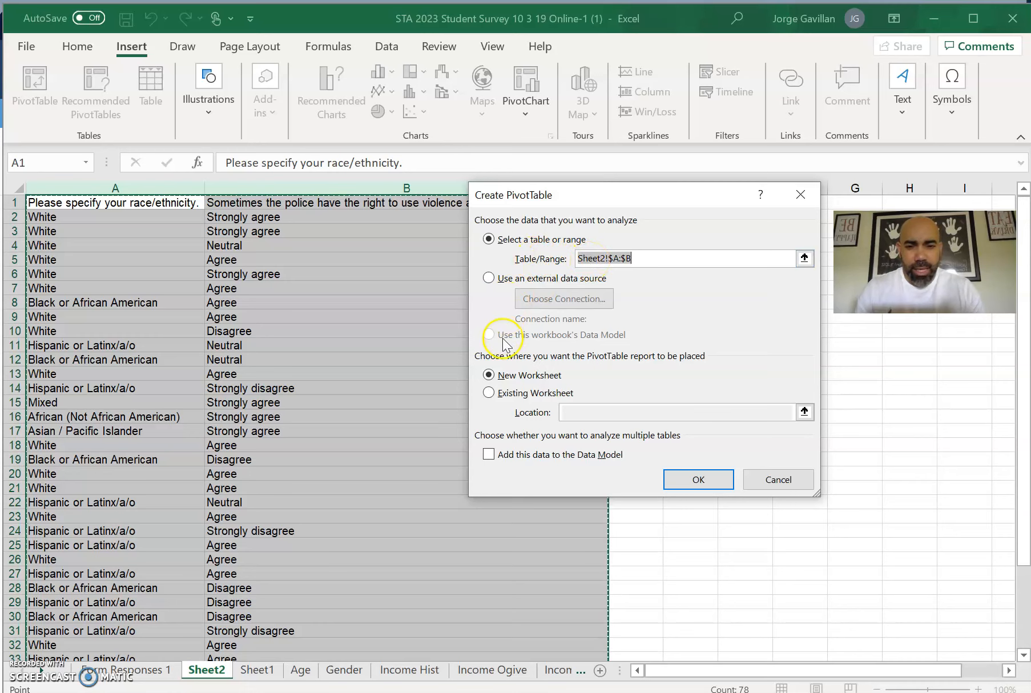
Place the PivotTable on the existing worksheet at Sheet2 D1:E2 and create it
click(489, 393)
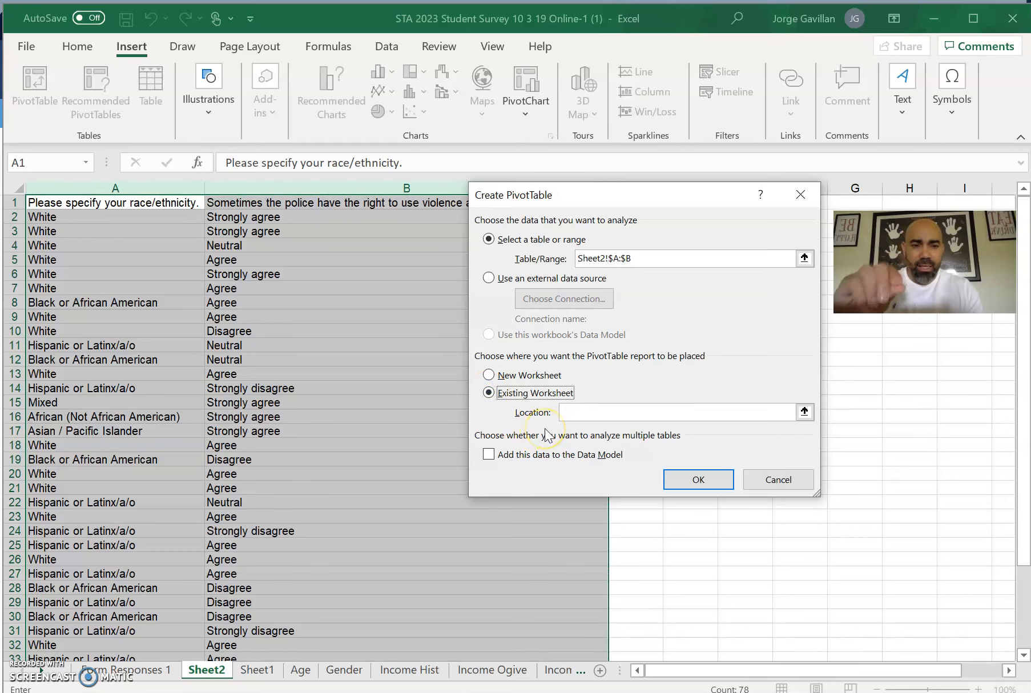
click(805, 412)
drag(717, 204, 497, 217)
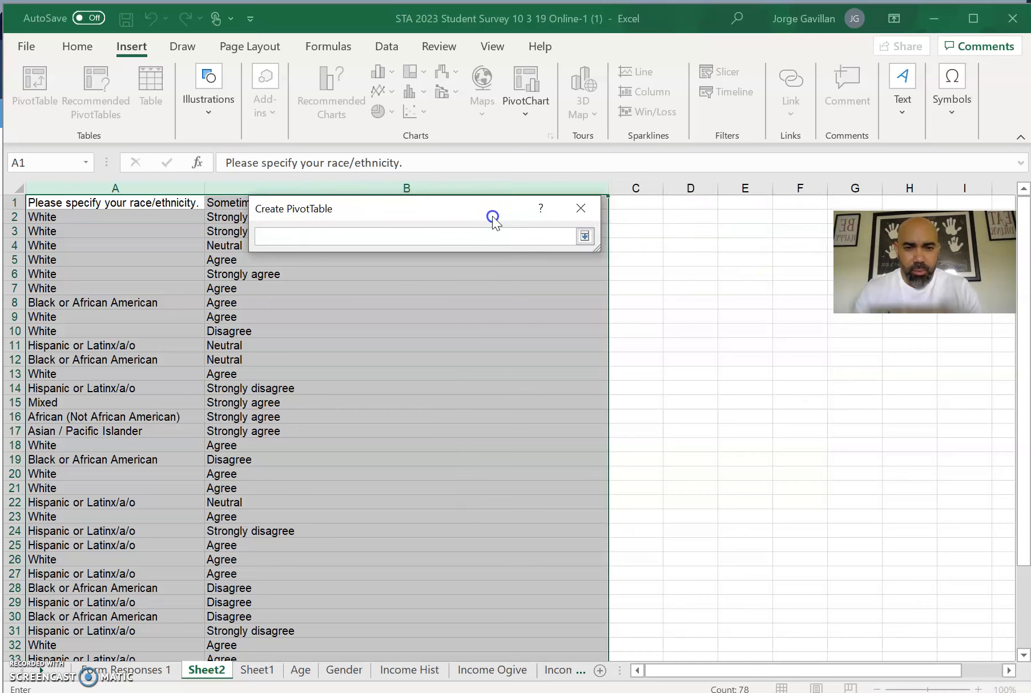
drag(707, 206, 732, 214)
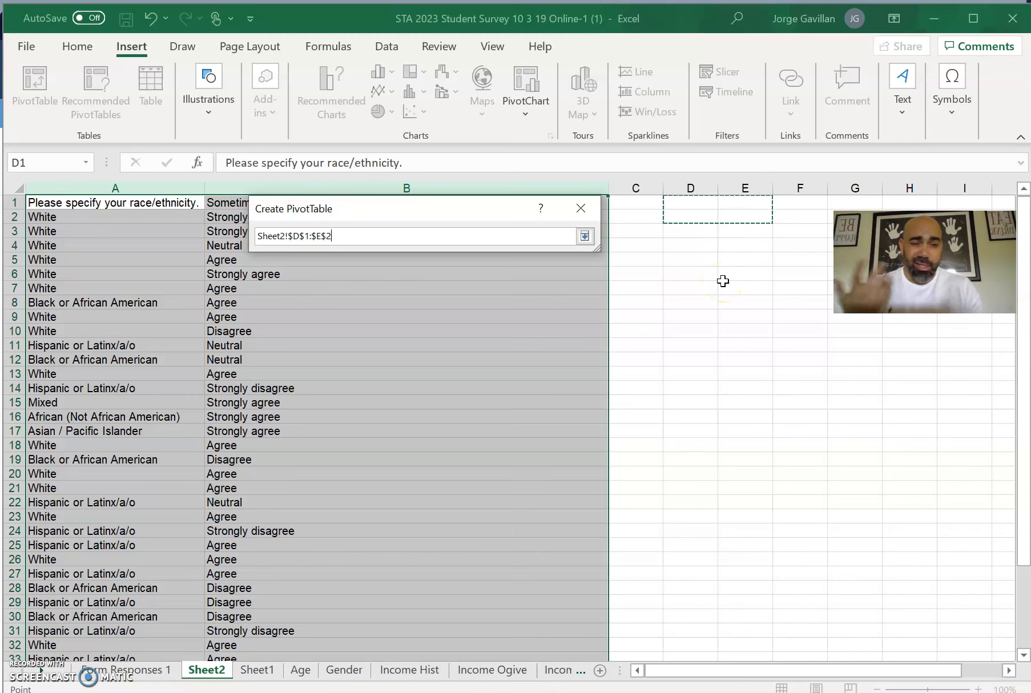
click(584, 236)
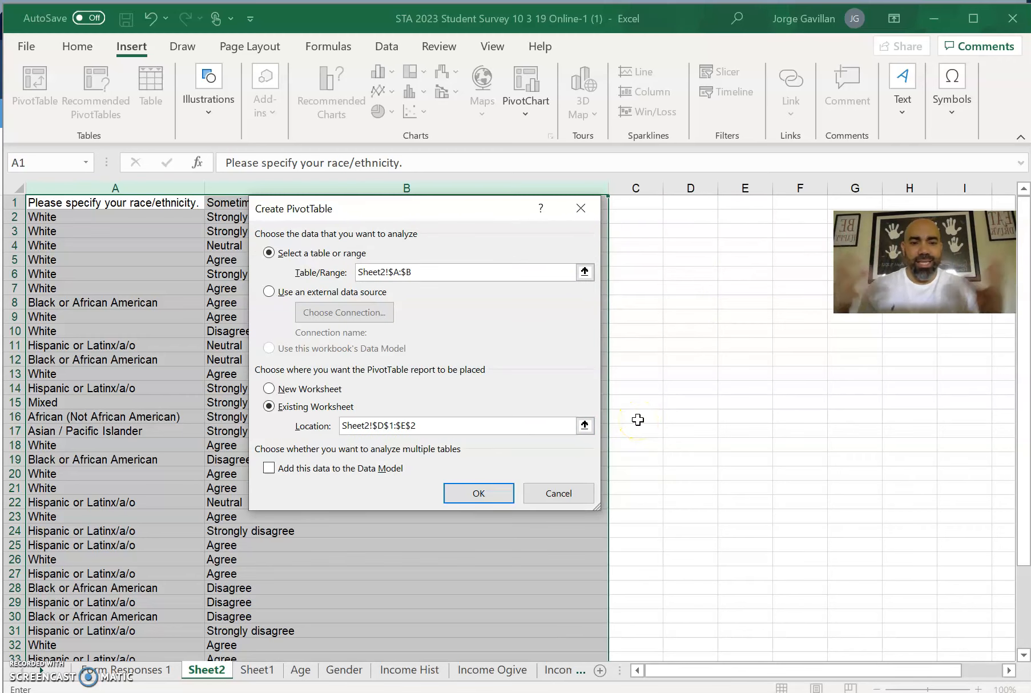
click(549, 422)
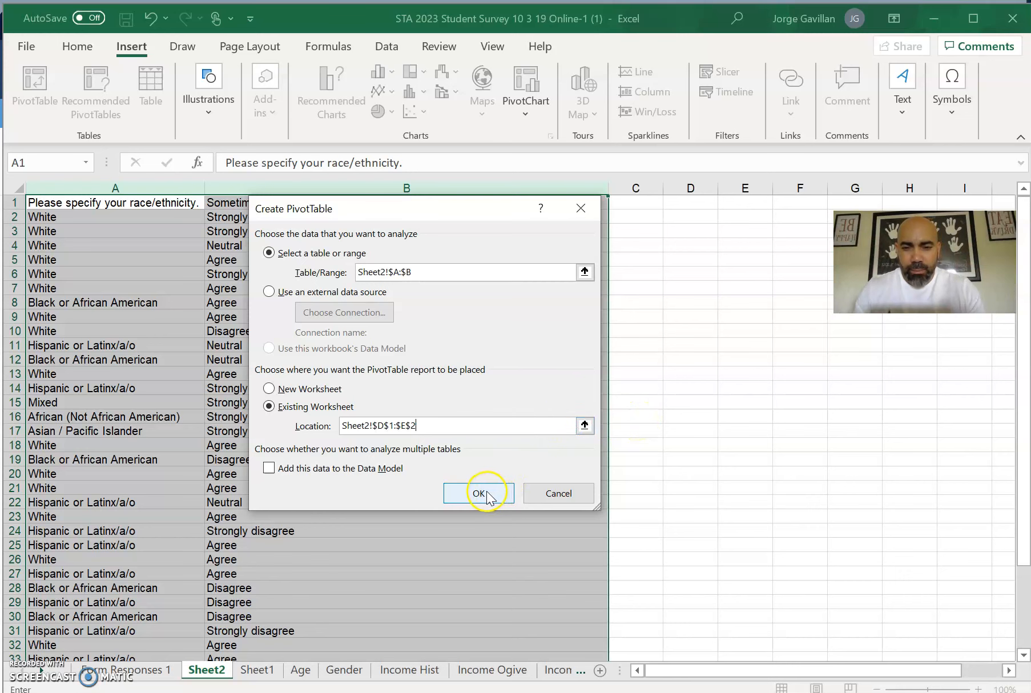
click(486, 494)
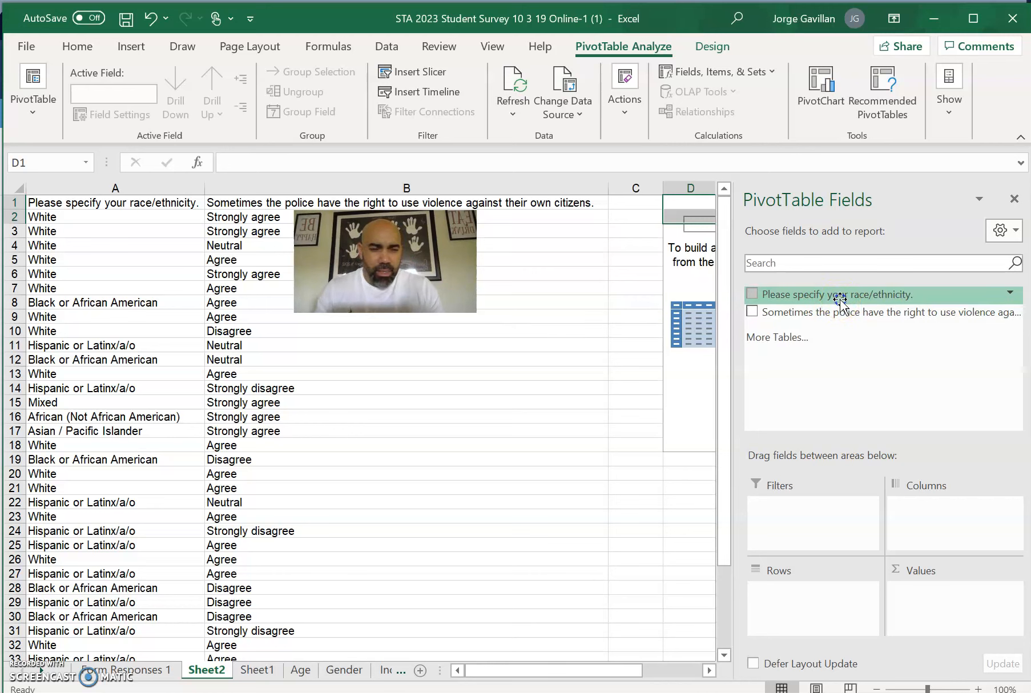
Assign race/ethnicity to the PivotTable's rows and values and the police violence question to its columns, and close the field list
drag(839, 299, 804, 597)
drag(859, 330, 925, 517)
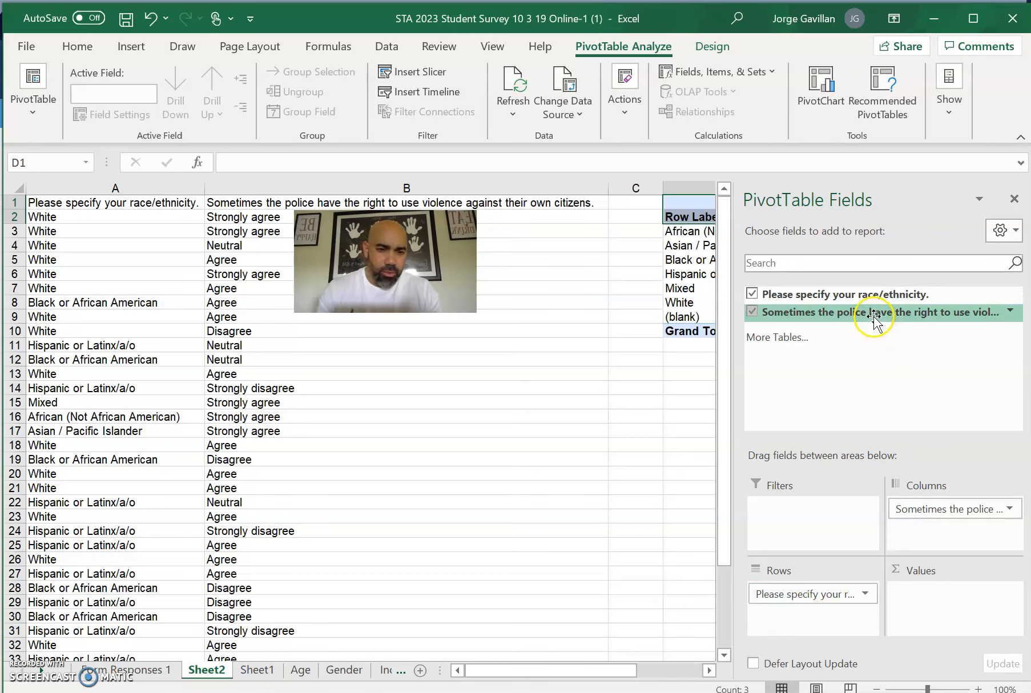
drag(888, 295, 948, 604)
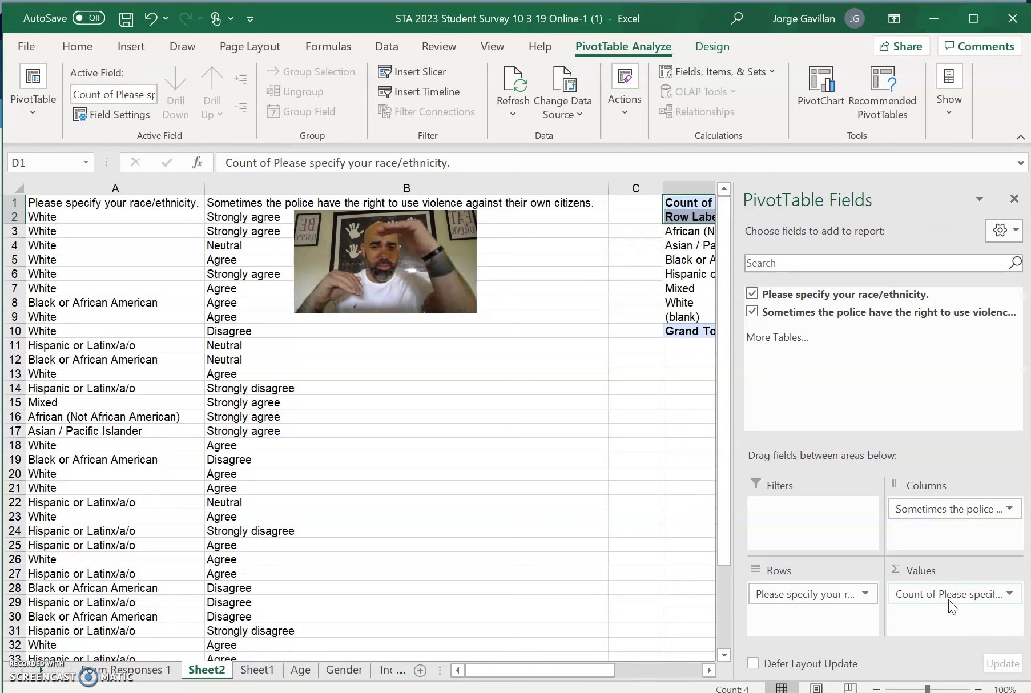
click(1015, 200)
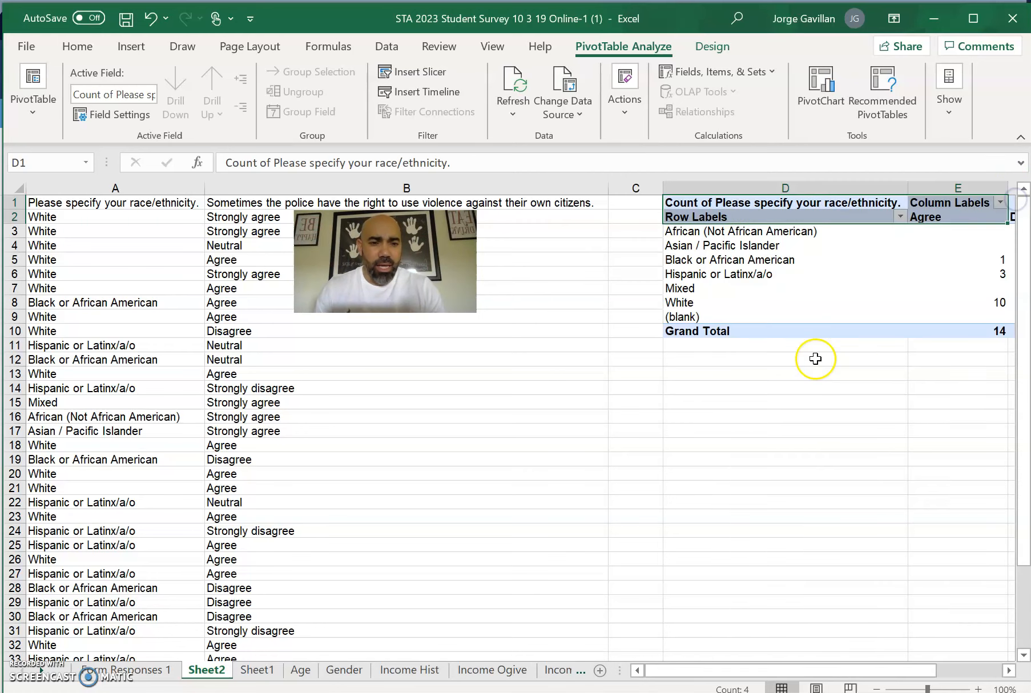
Filter the (blank) category out of the PivotTable's race/ethnicity row labels
click(1010, 670)
click(1009, 671)
click(1010, 671)
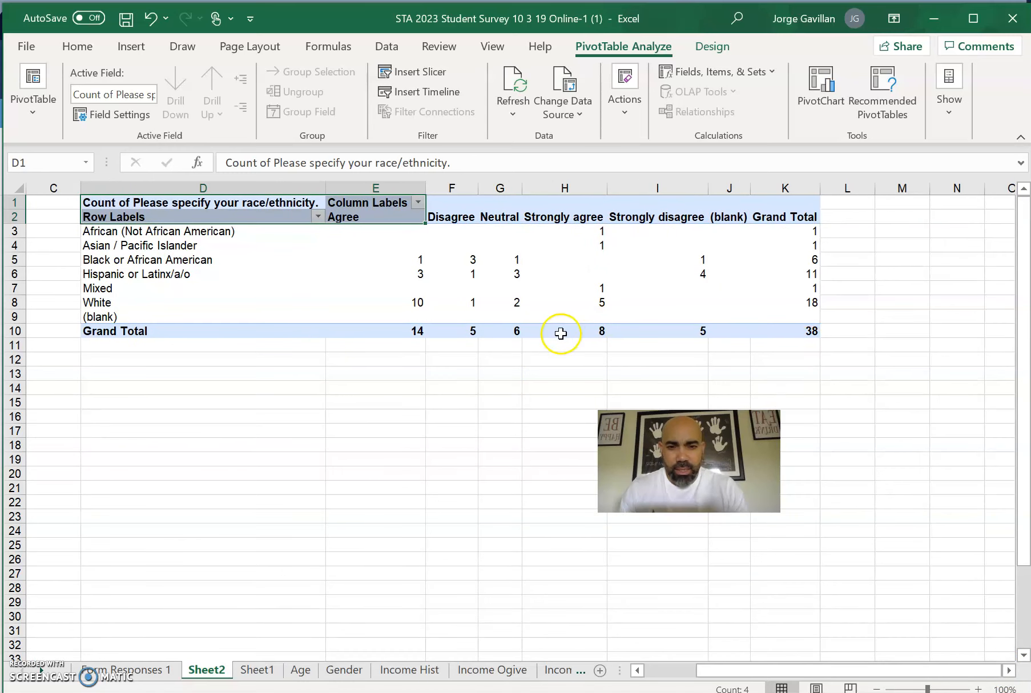
click(500, 359)
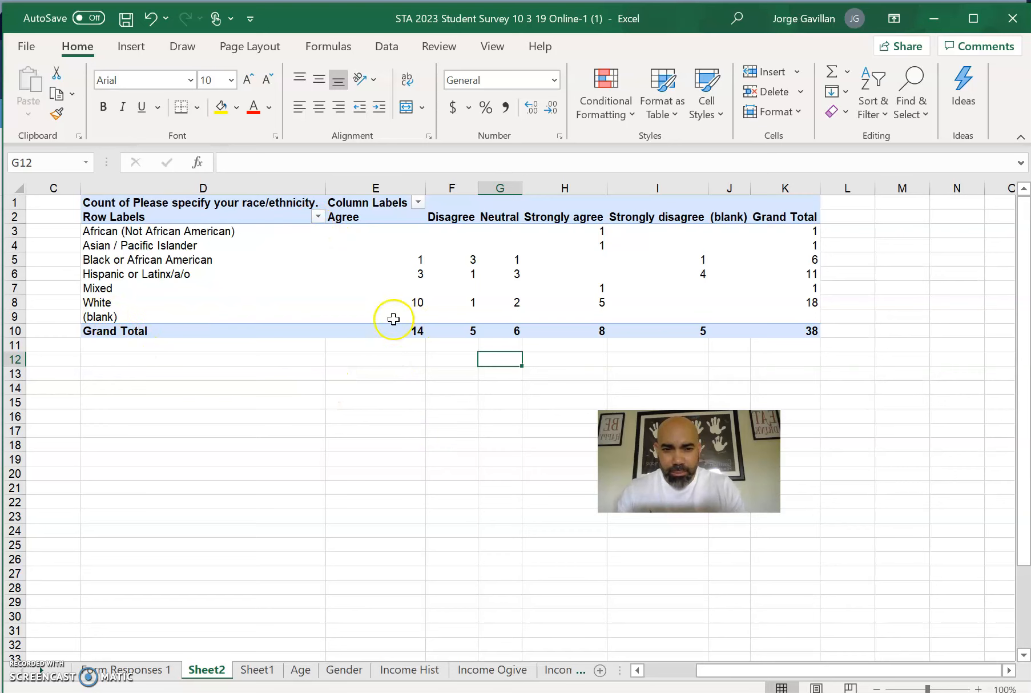
click(318, 216)
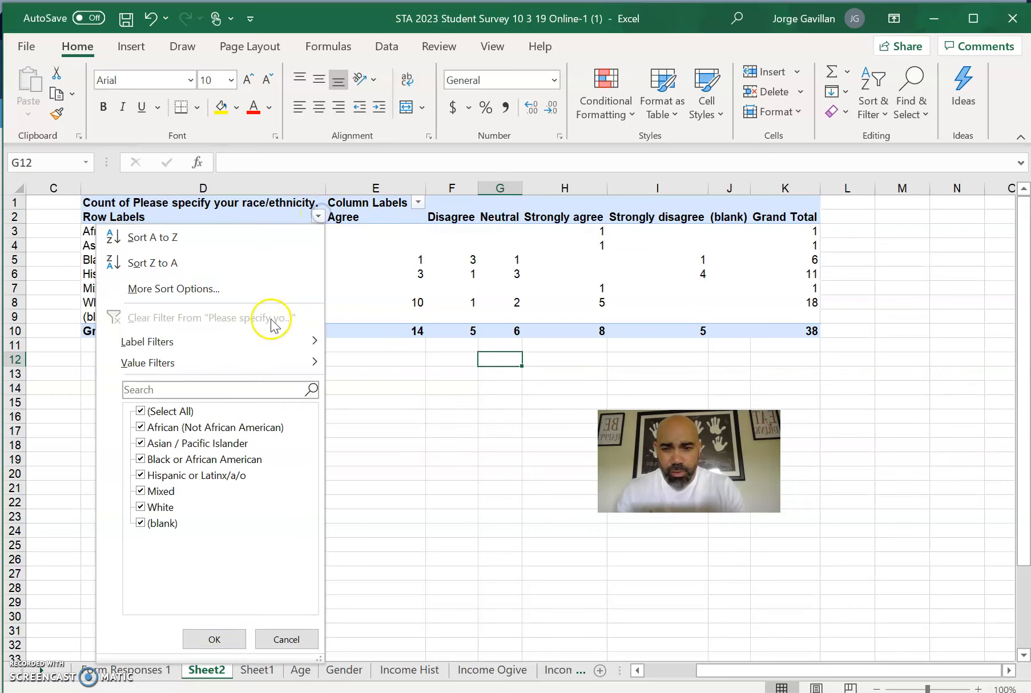
click(370, 371)
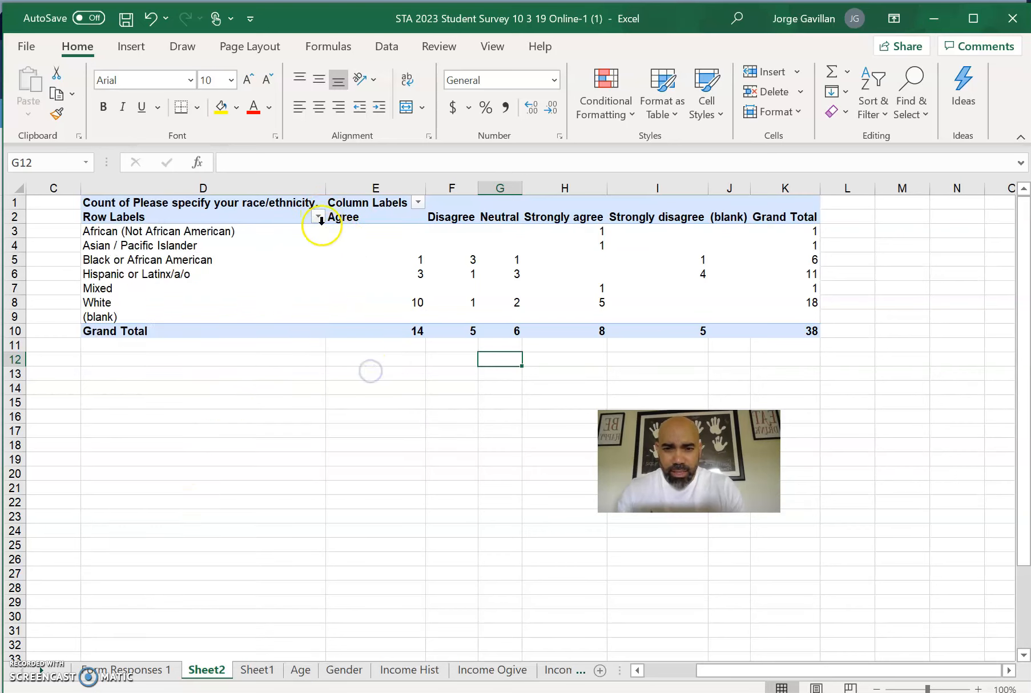
click(318, 217)
click(140, 522)
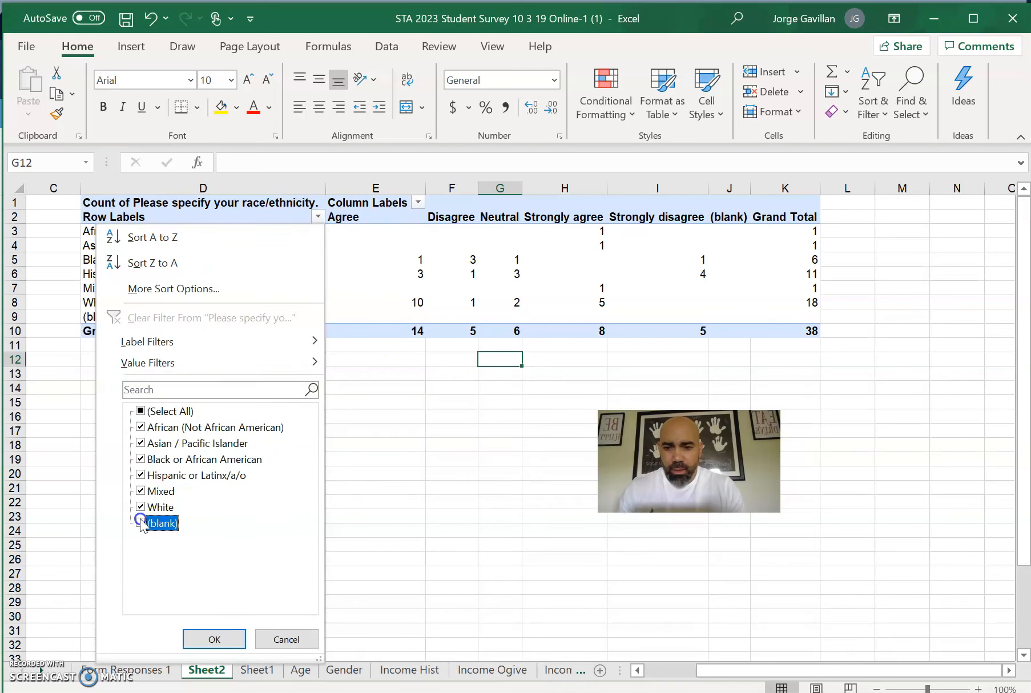
click(214, 639)
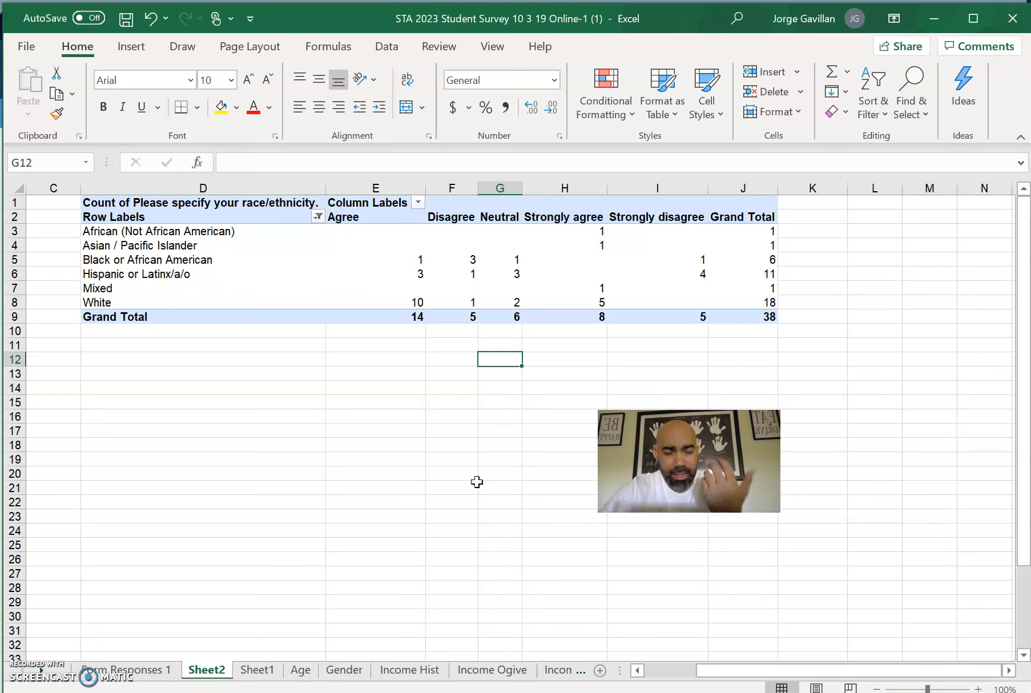
click(497, 386)
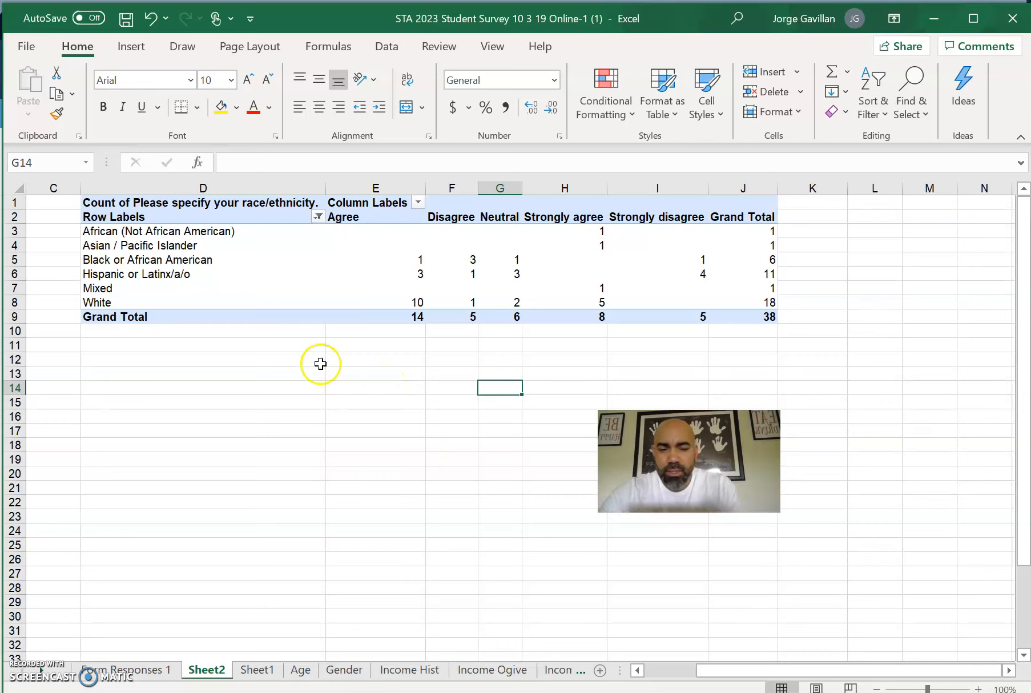
Write the probability of a Hispanic or Latinx respondent as the text P(H)=11/38 in cell E11
click(114, 259)
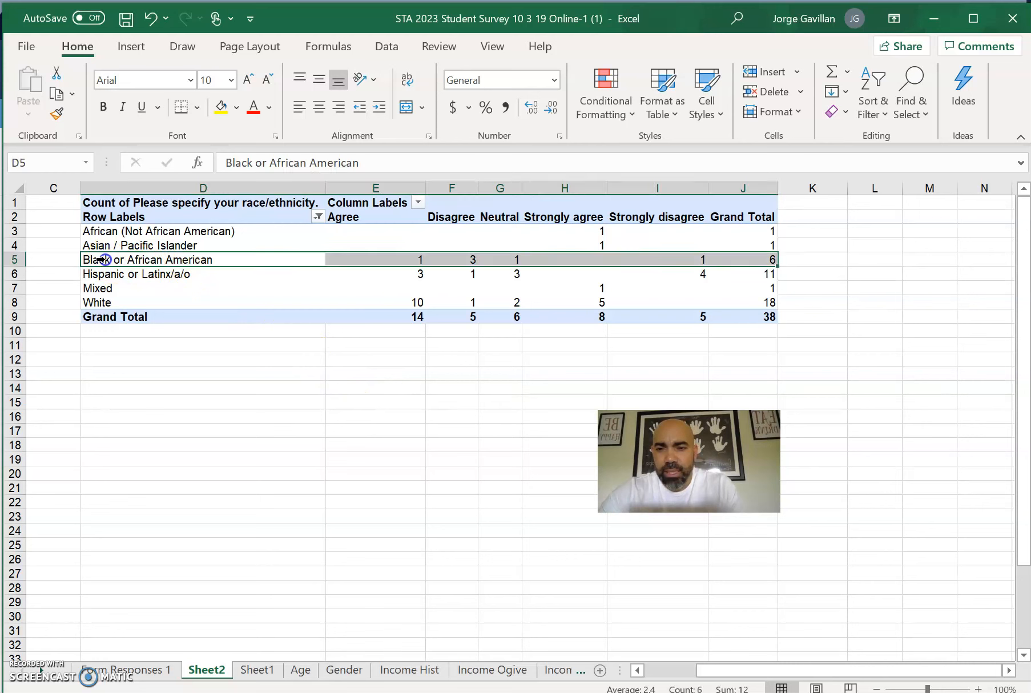
click(90, 274)
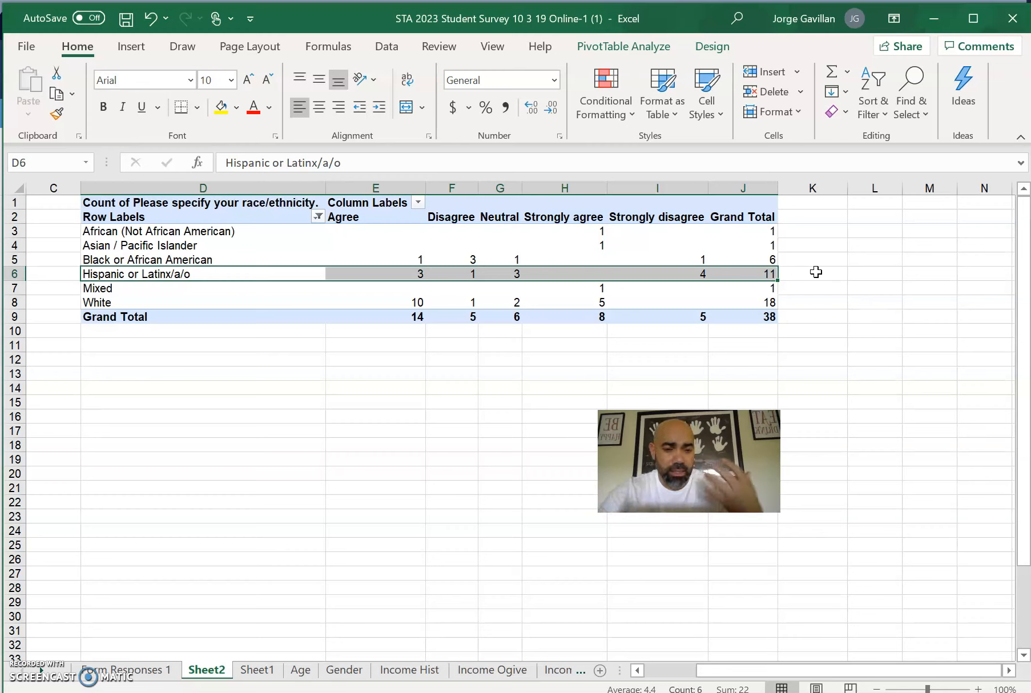
click(369, 345)
text(P)
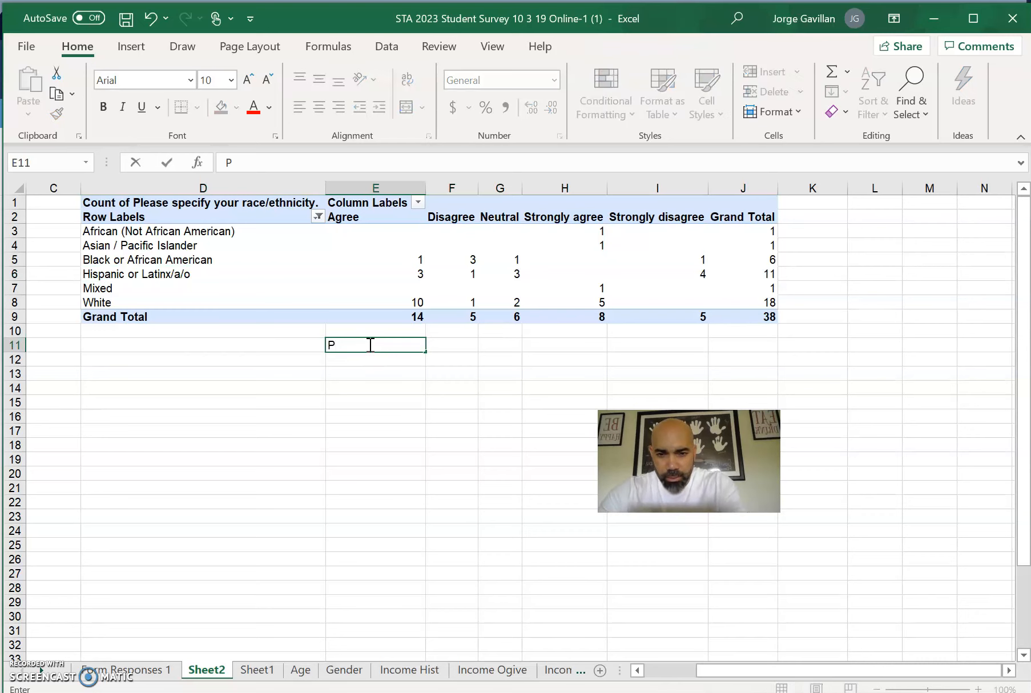
text((H)
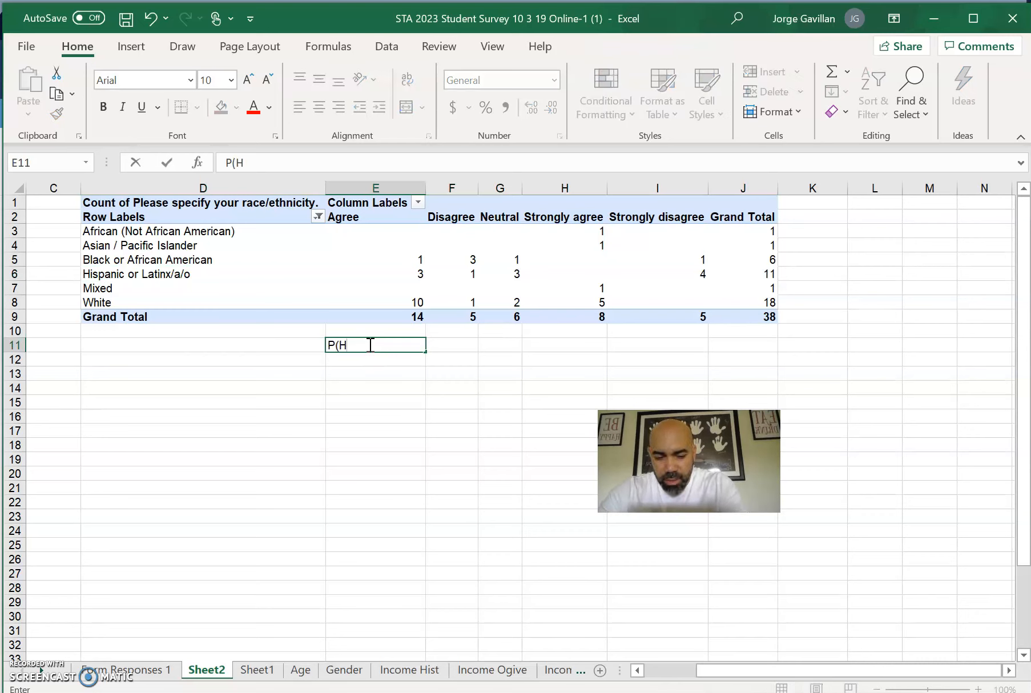
text()=)
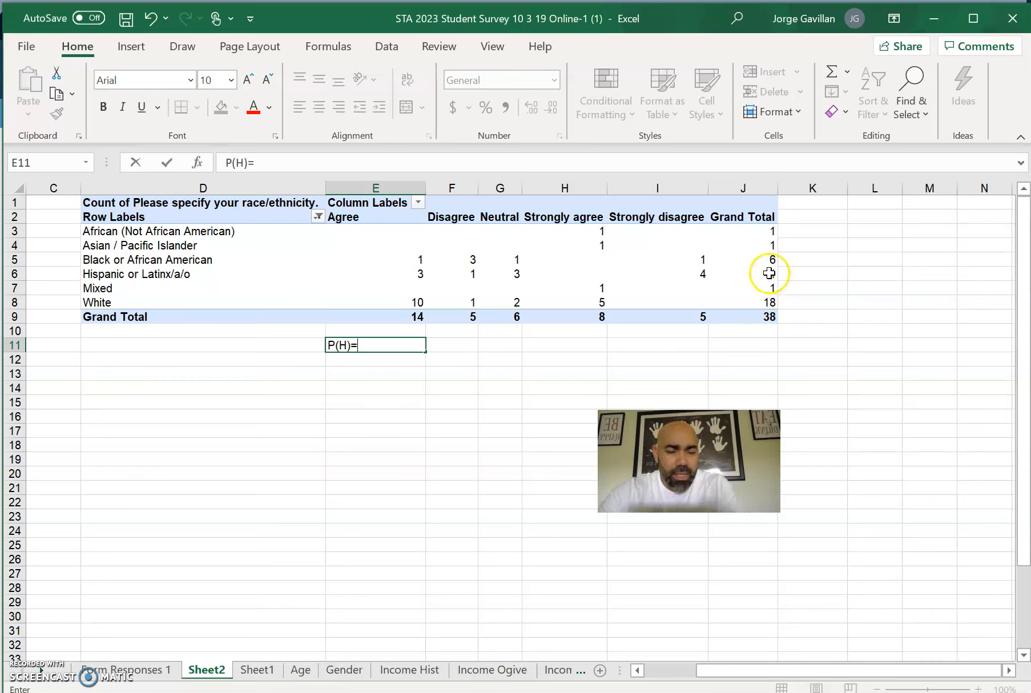
text(1)
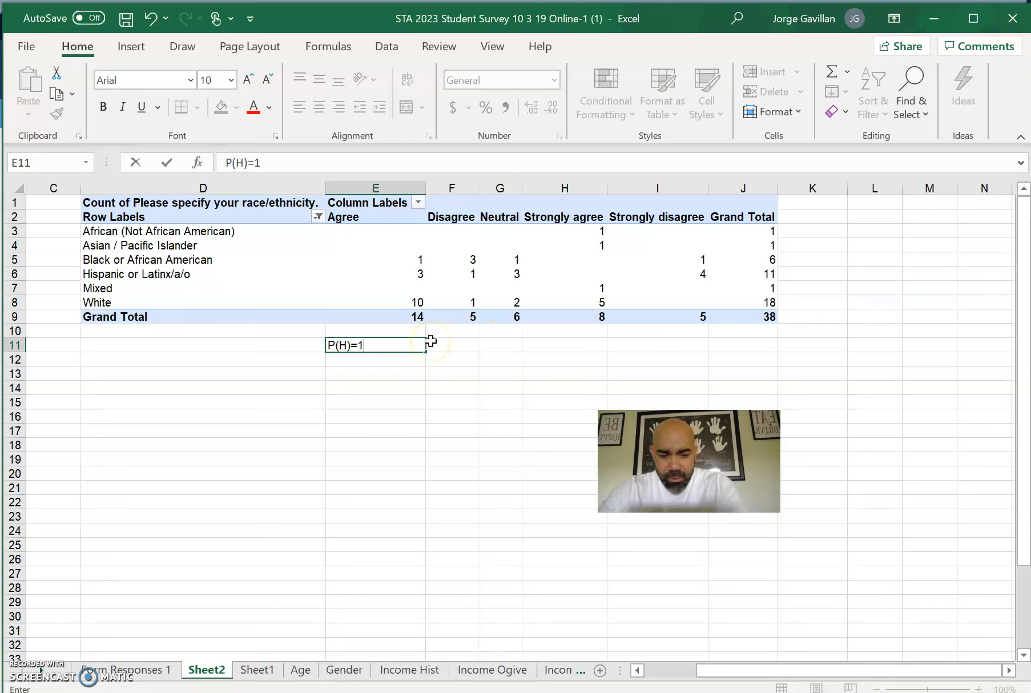
text(1/38)
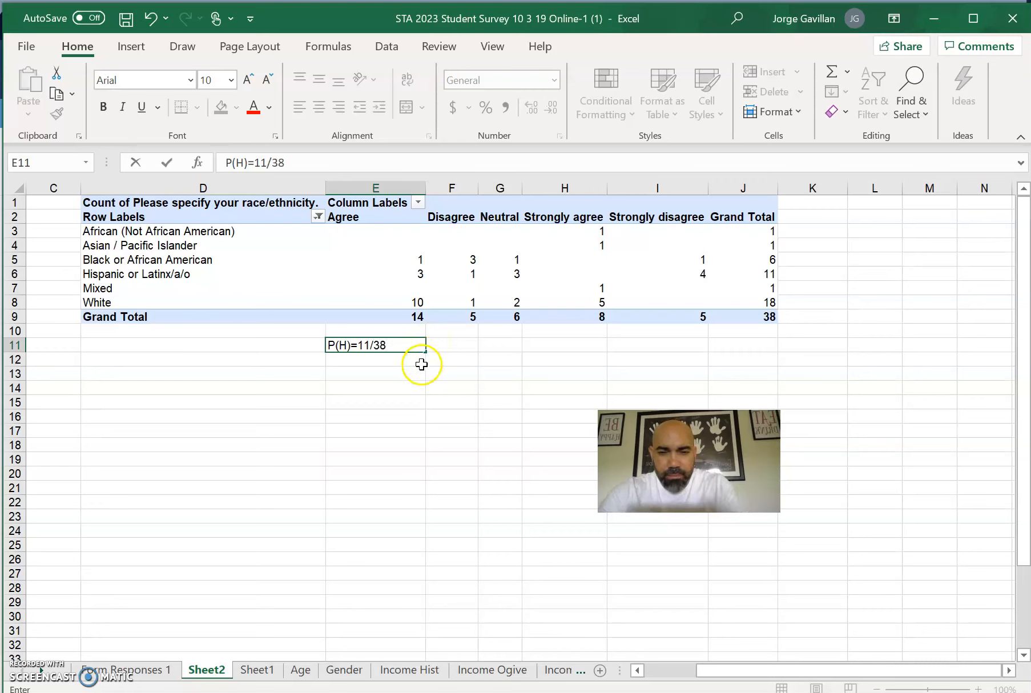
key(Return)
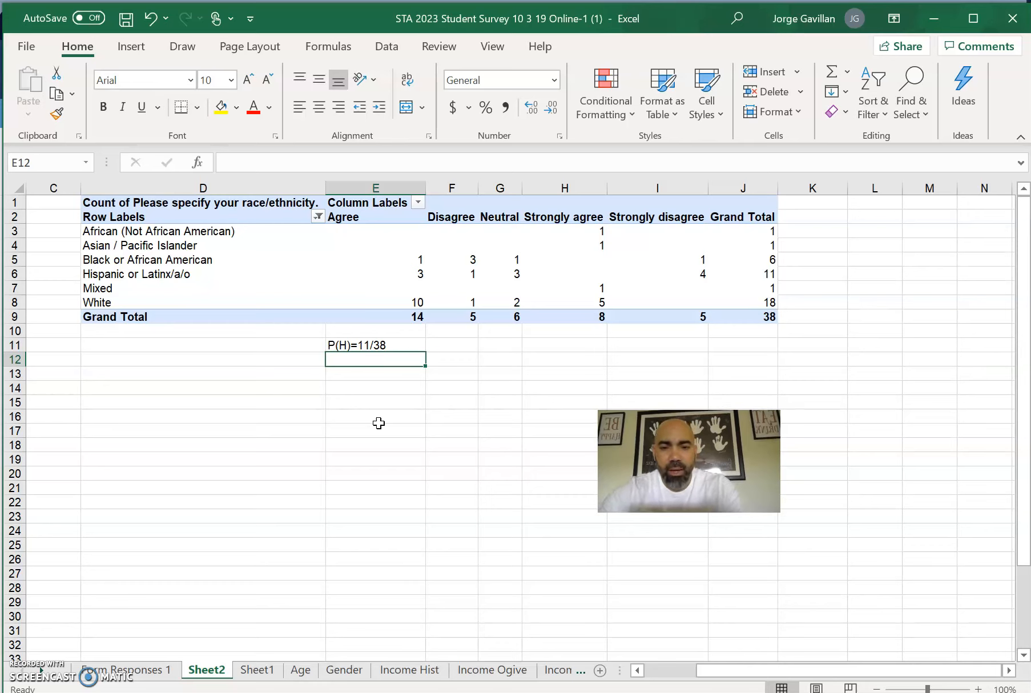
Calculate that probability as a decimal in cell F11 with the formula =11/38
click(451, 342)
text(=)
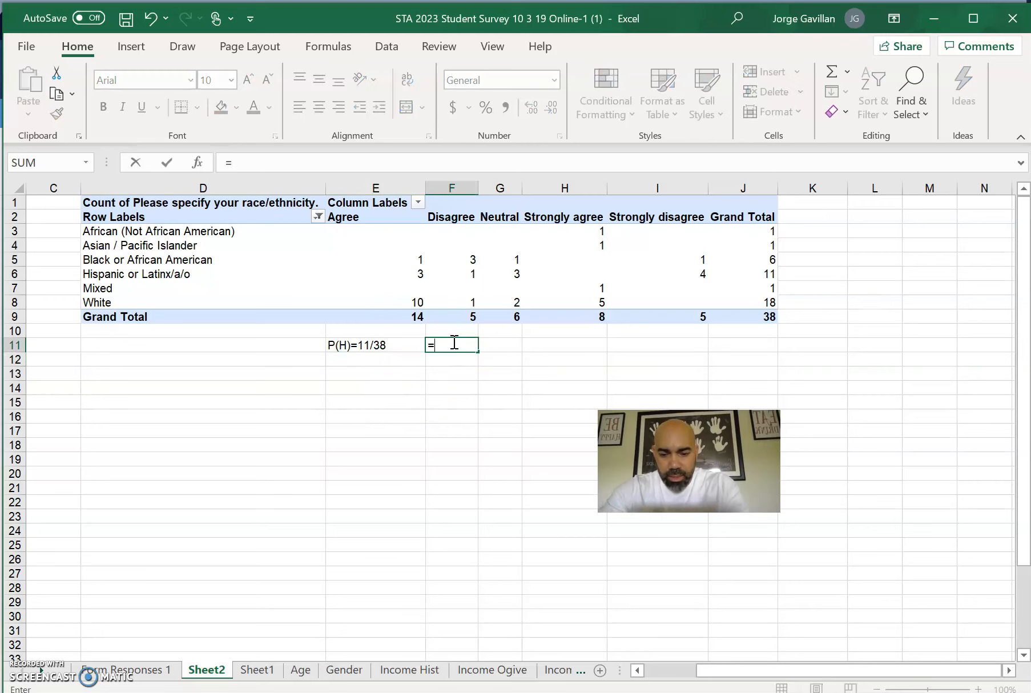
text(11/38)
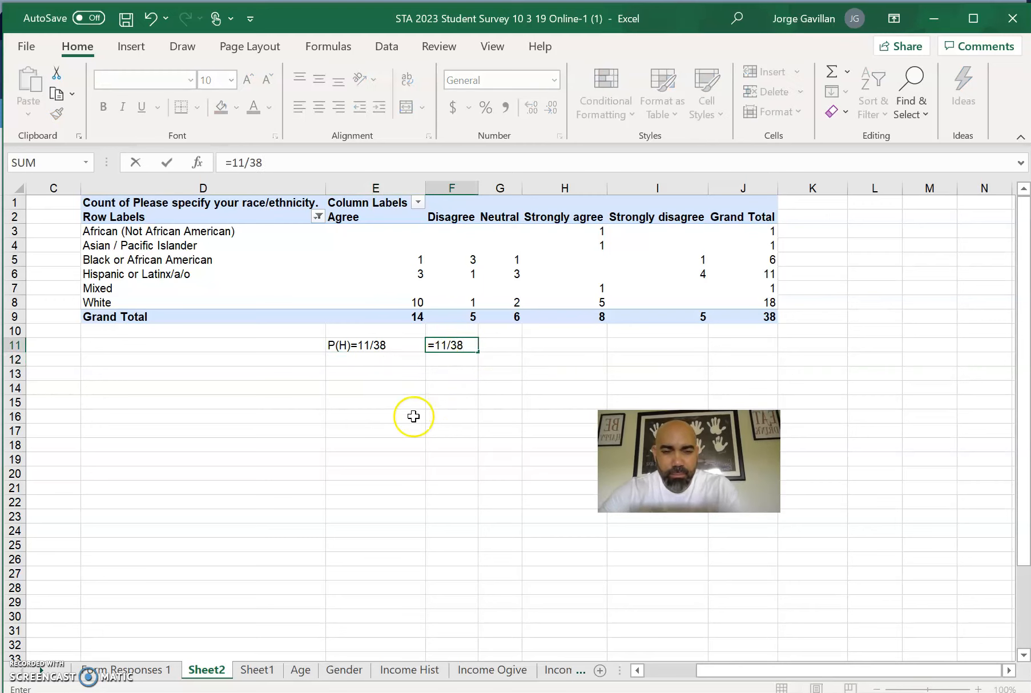
key(Return)
Reduce the result in F11 to two decimal places and center it horizontally in the cell
click(460, 343)
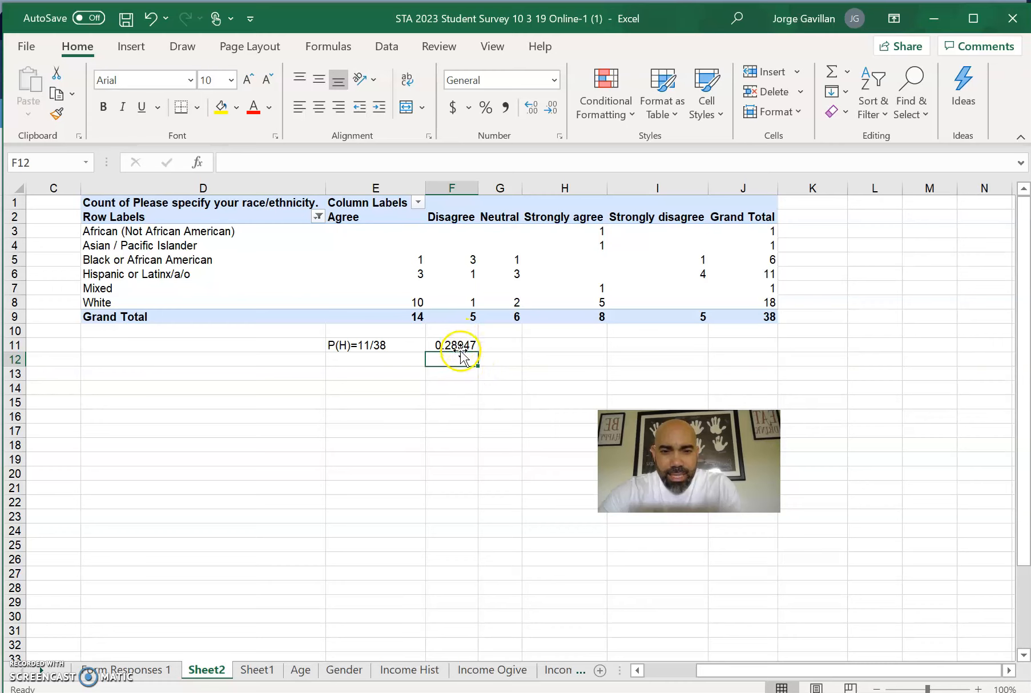
click(550, 110)
click(550, 110)
click(549, 111)
click(318, 106)
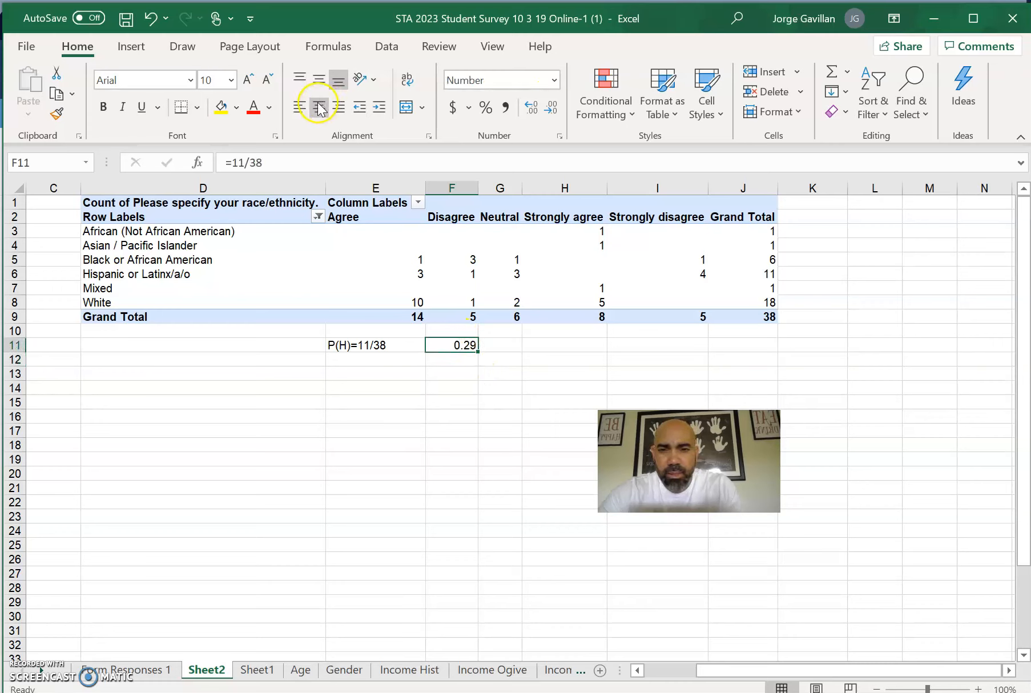
click(437, 406)
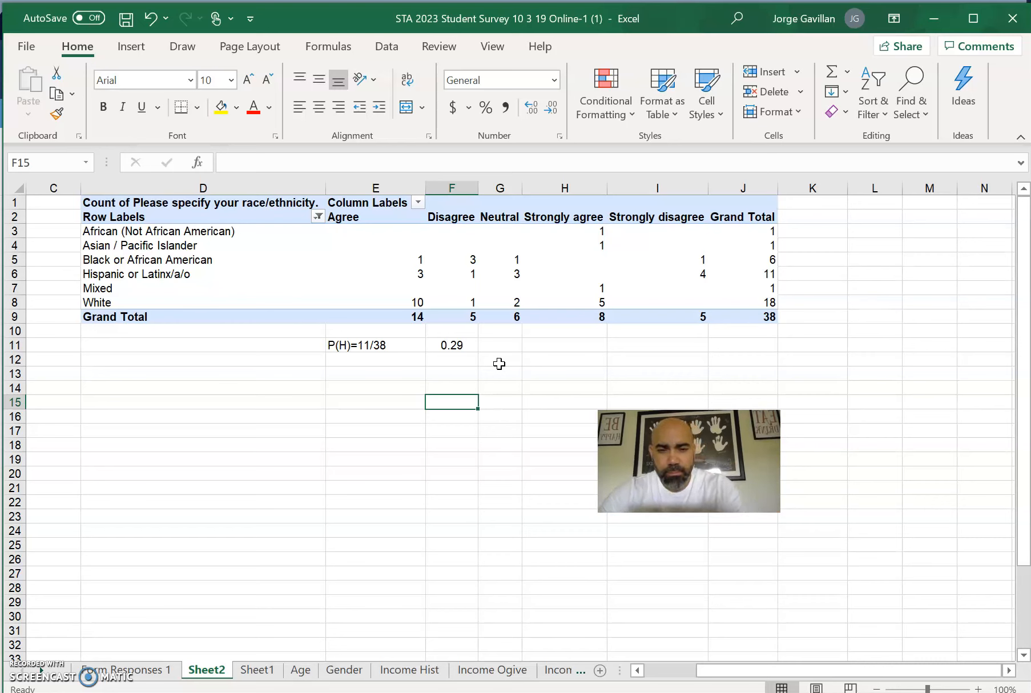
Enter the label P(H & D) in cell E12 for the joint probability of Hispanic and Disagree
click(394, 359)
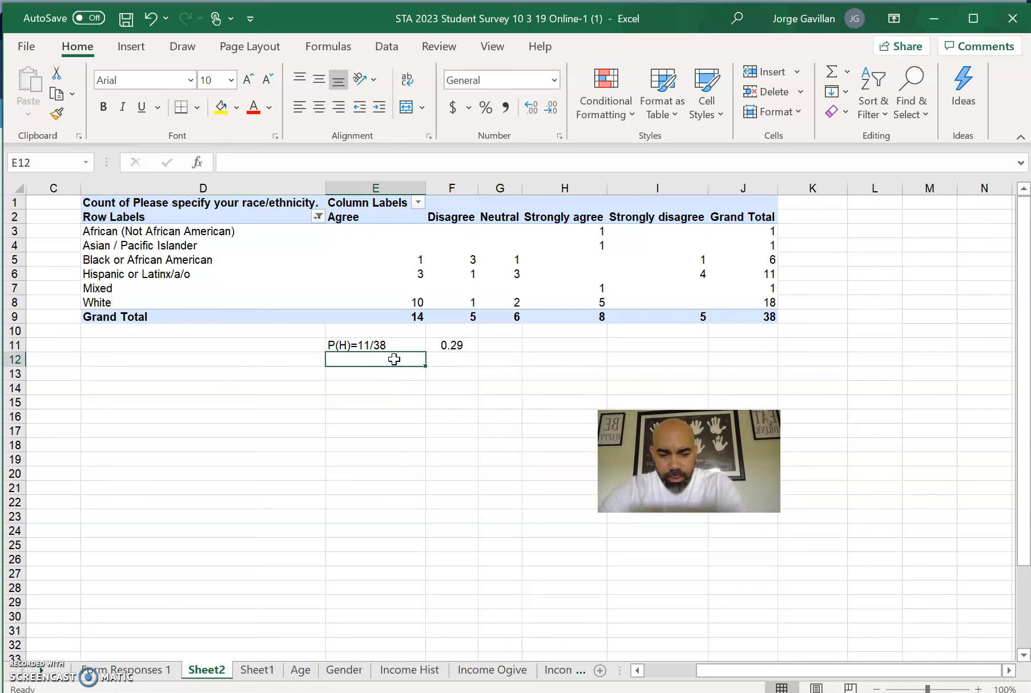
text(P(H)
key(BackSpace)
text(&)
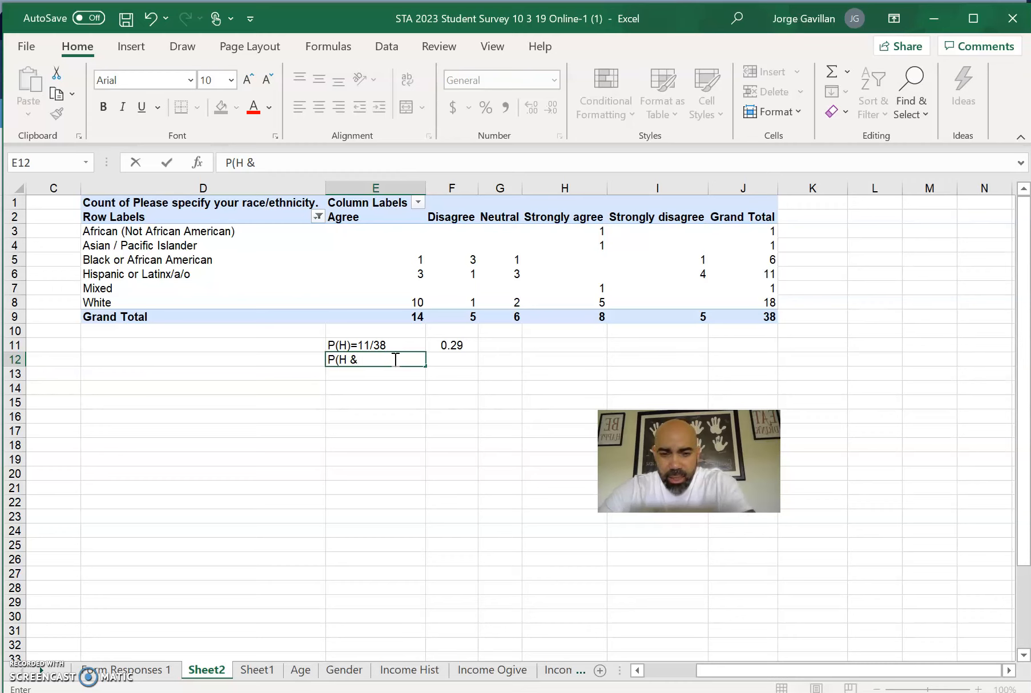
text( D))
click(481, 454)
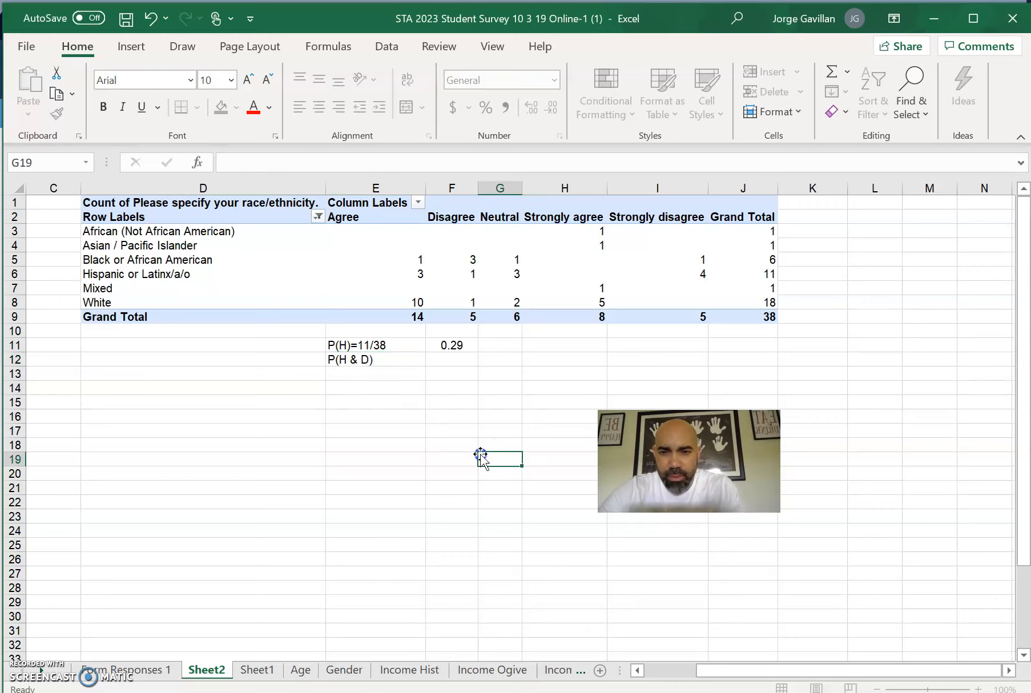
Examine the Hispanic or Latinx row's Disagree count and the overall grand total in the PivotTable
click(398, 358)
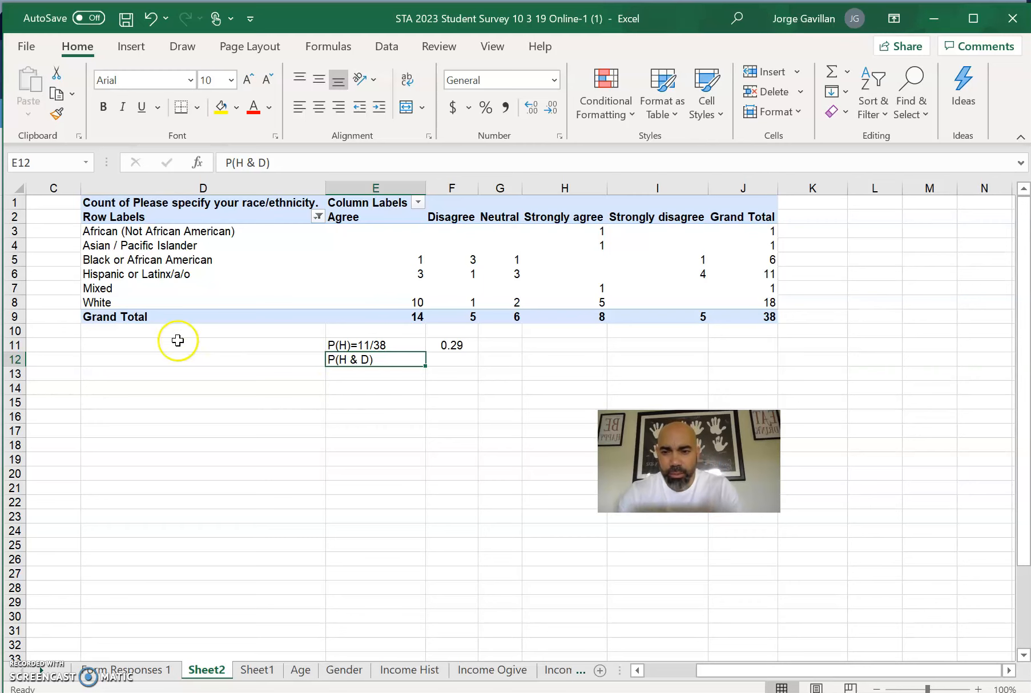
click(107, 276)
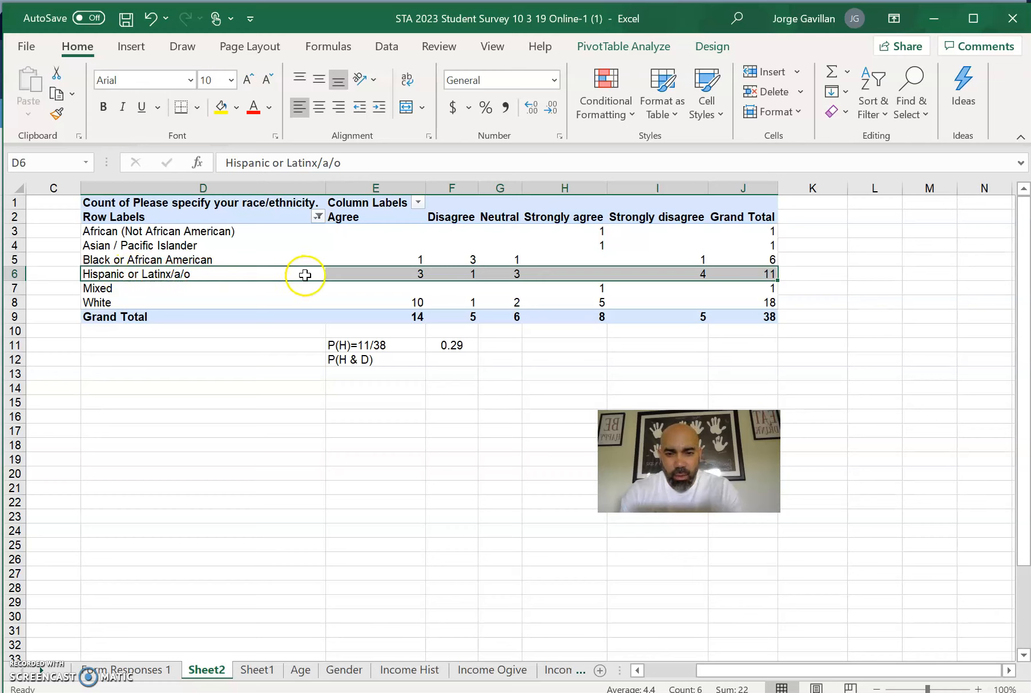
mouse_move(466, 275)
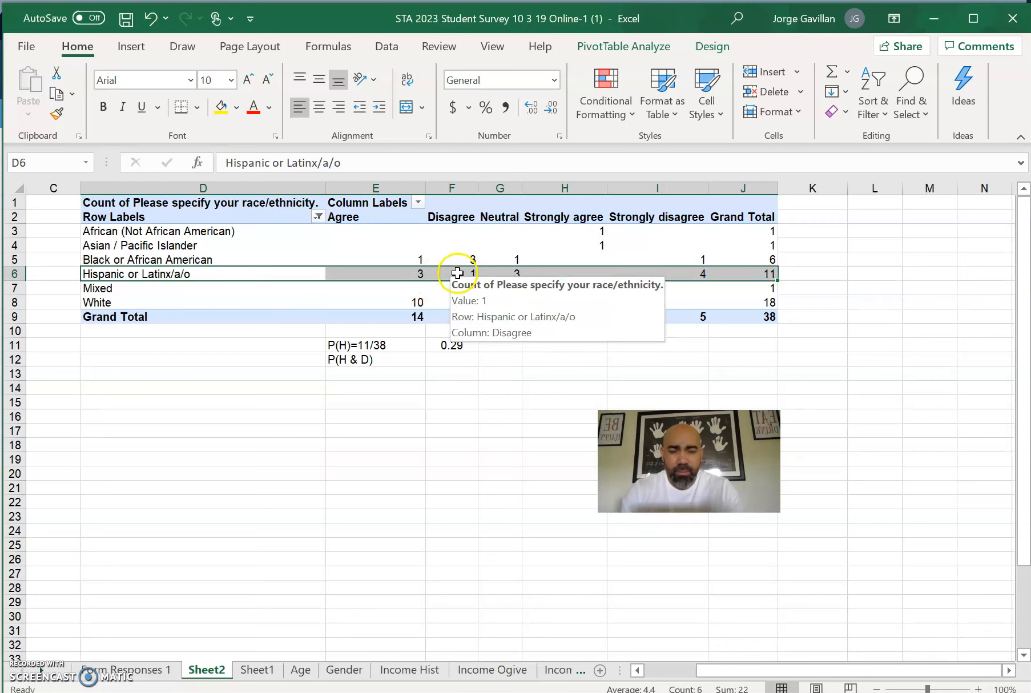
click(458, 273)
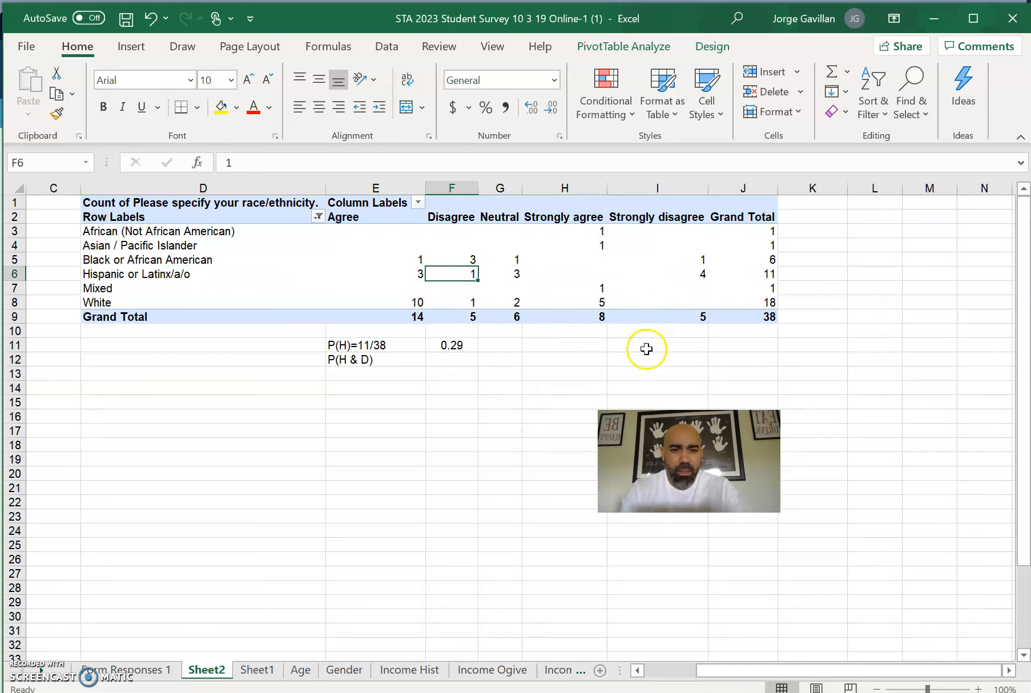
click(388, 358)
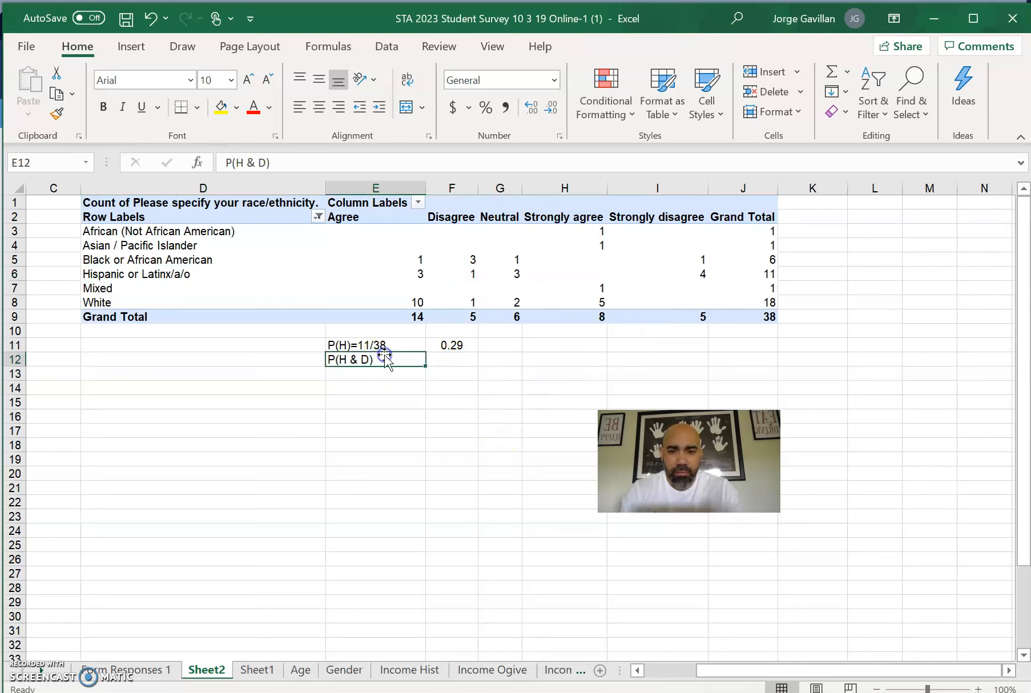
click(466, 273)
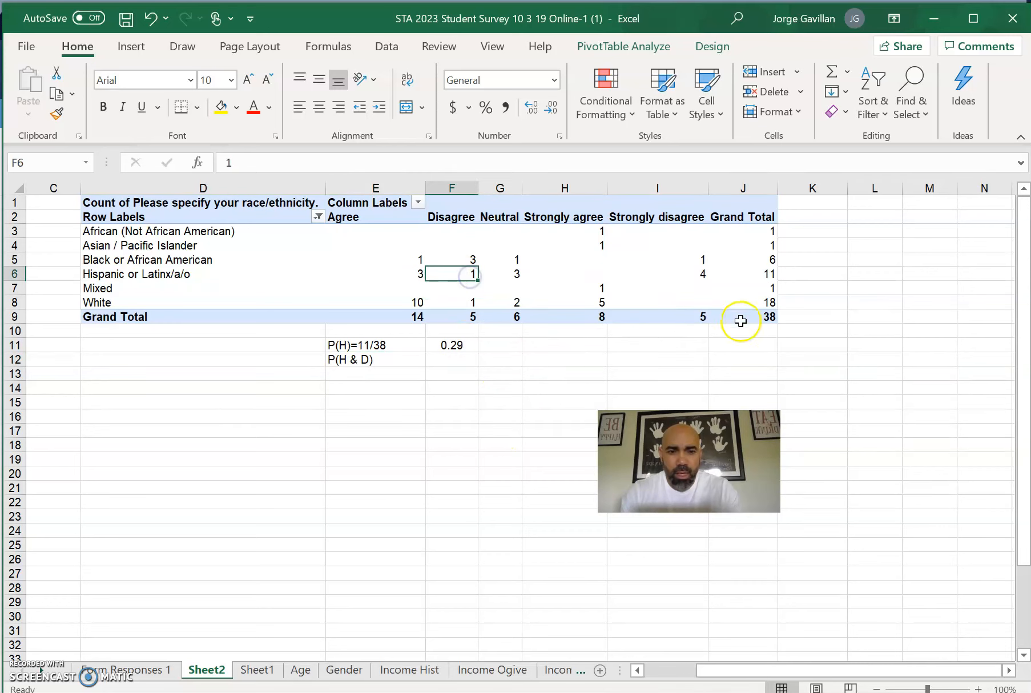
click(763, 318)
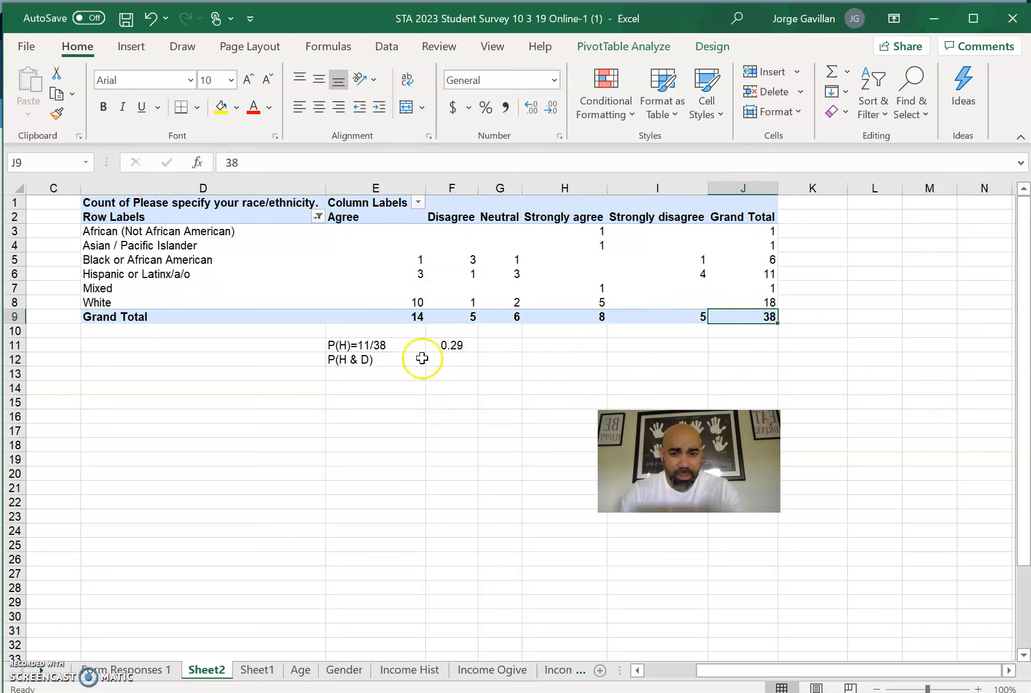
click(386, 360)
text(=1/38)
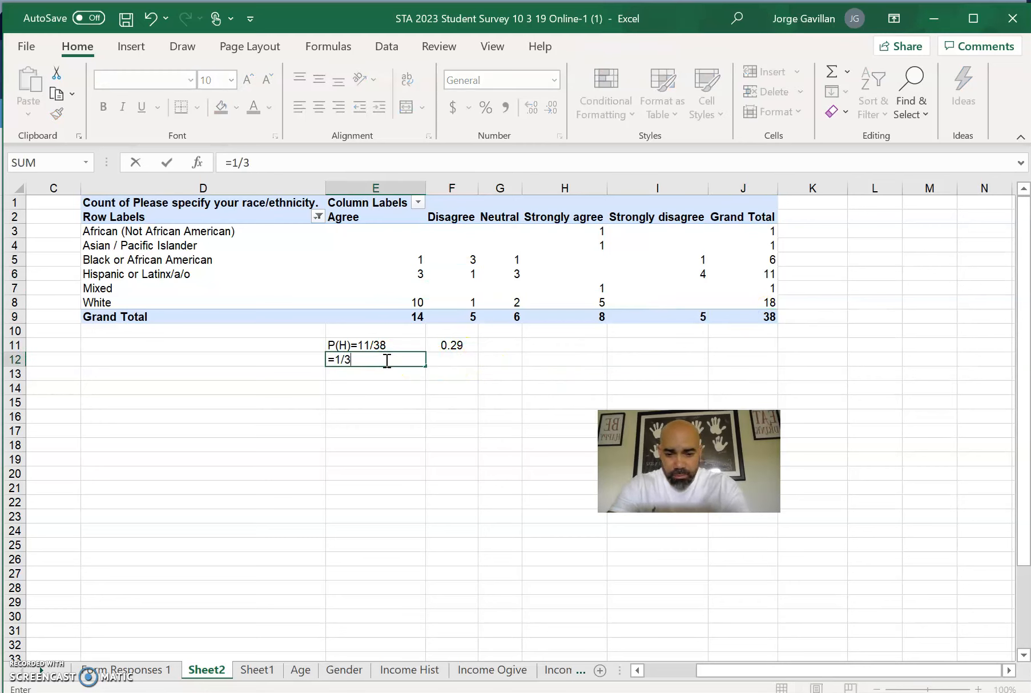
key(BackSpace)
key(BackSpace)
key(BackSpace)
key(BackSpace)
key(BackSpace)
Write the joint probability of Hispanic and Disagree as the text P(H & D) = 1/38 in cell E12
text(P(H & D)
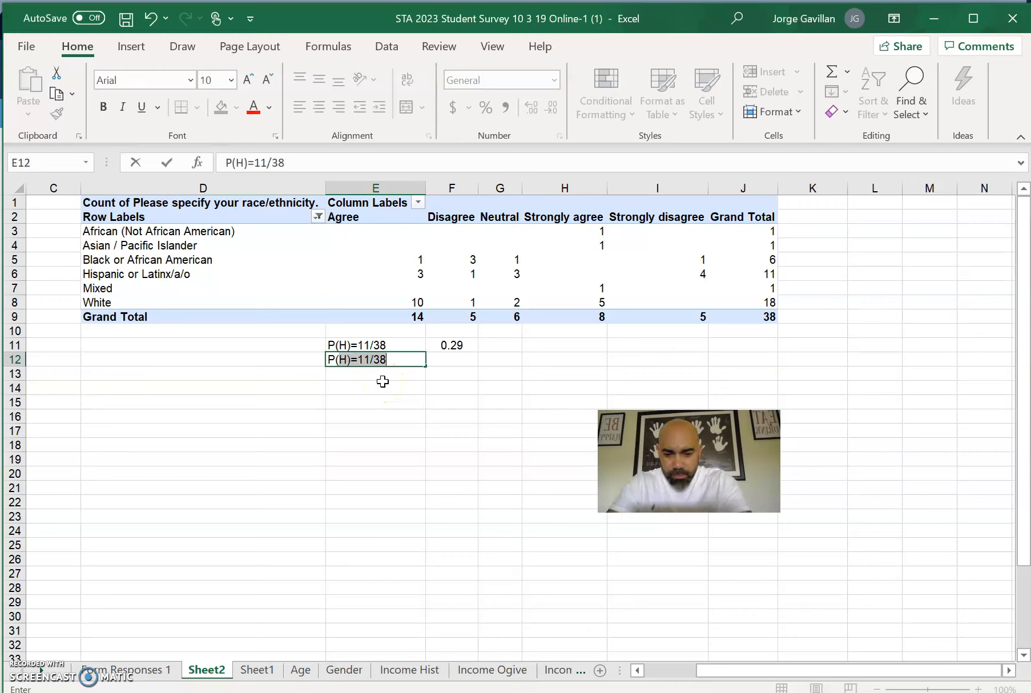
text() = 1/38)
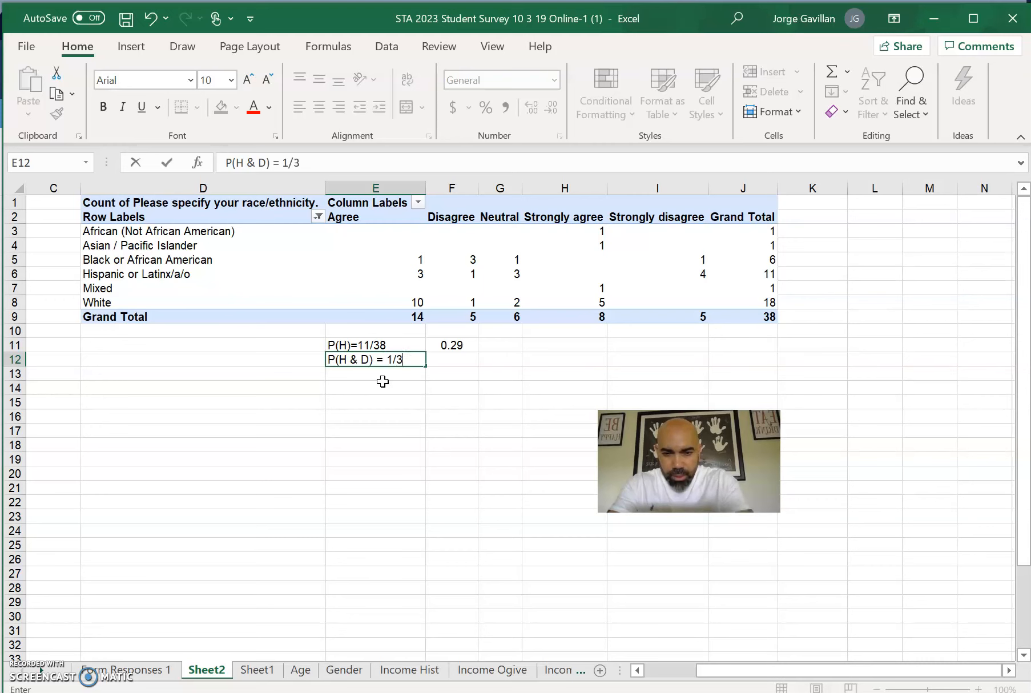
click(403, 402)
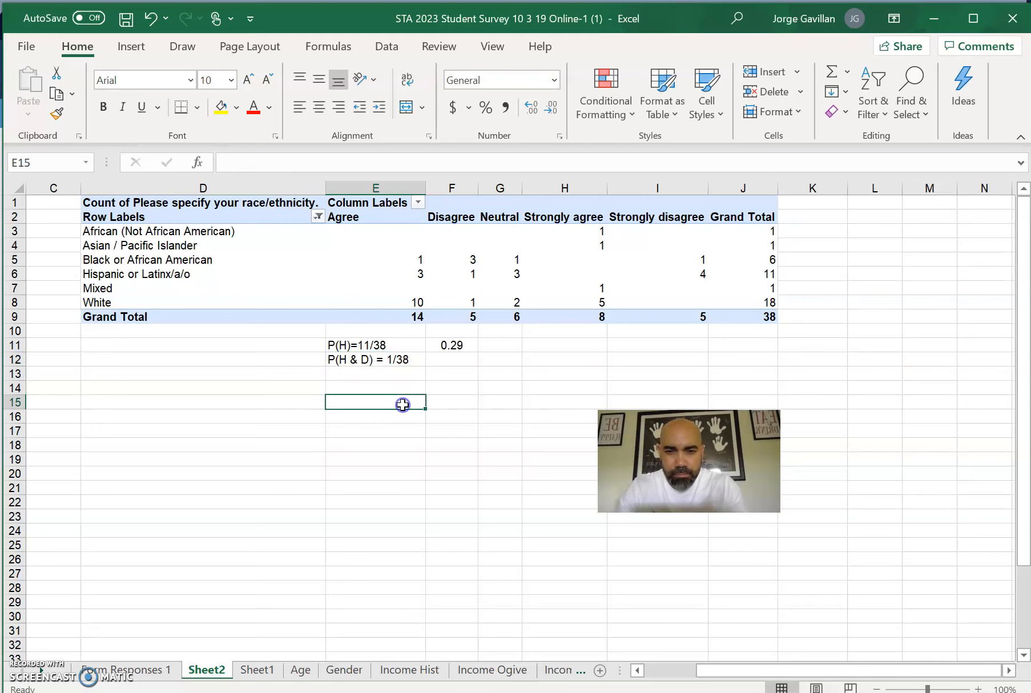
Calculate the joint probability of Hispanic and Disagree in cell F12 with the formula =1/38
click(449, 356)
text(=1/38)
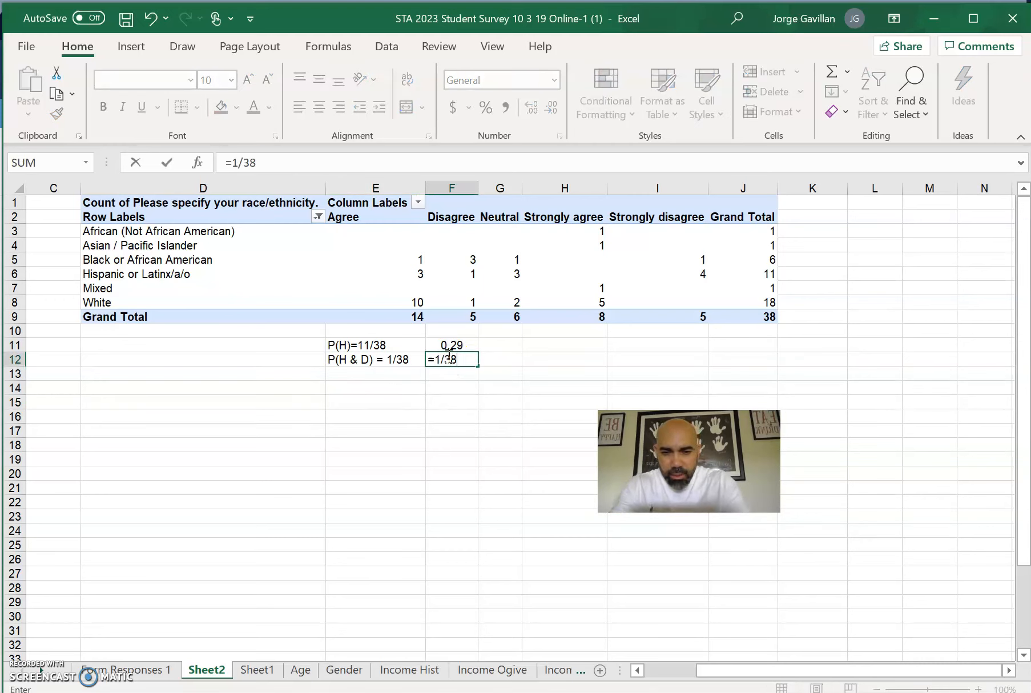
key(Return)
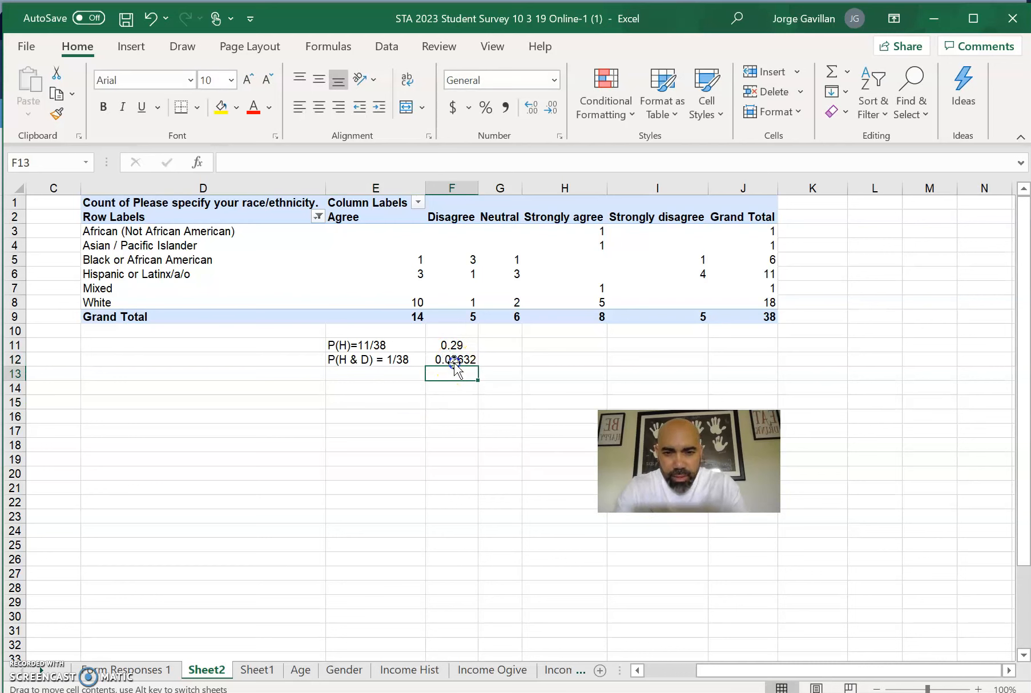
Reduce the result in F12 to two decimal places and center it horizontally in the cell
drag(456, 332, 468, 517)
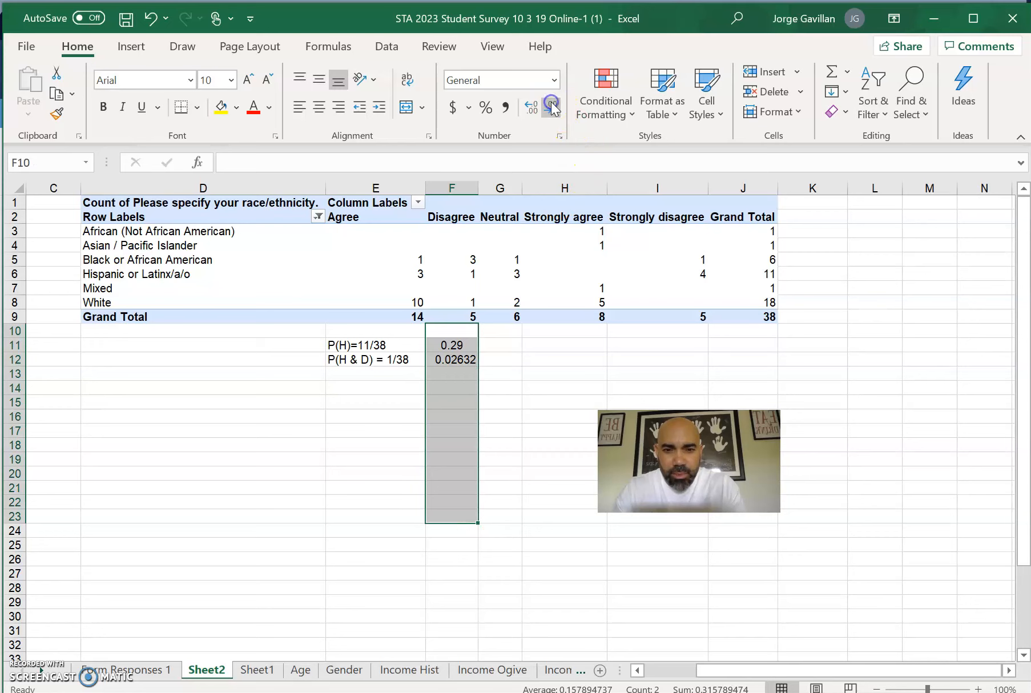
click(527, 378)
click(454, 359)
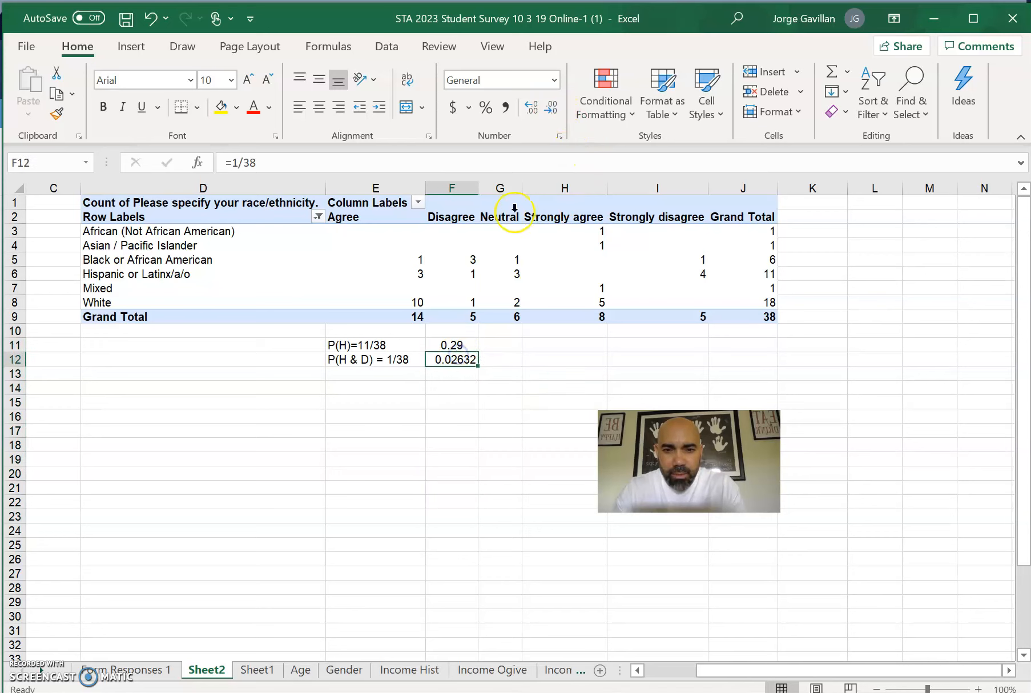
click(550, 113)
click(551, 113)
click(551, 113)
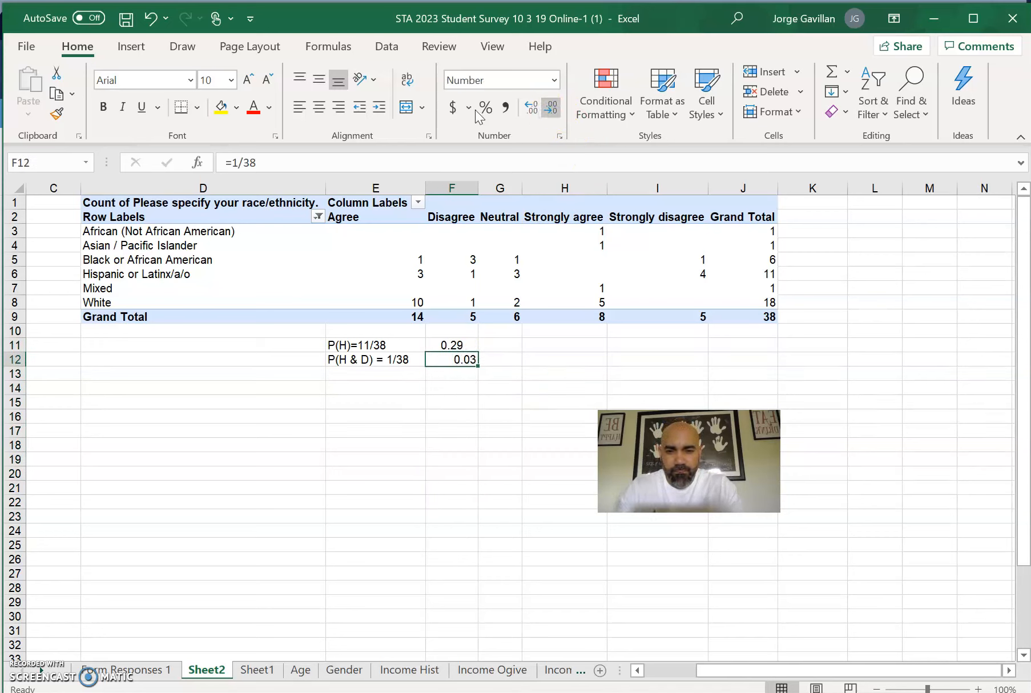
click(318, 113)
mouse_move(454, 366)
mouse_down()
mouse_move(456, 471)
mouse_move(457, 377)
mouse_up()
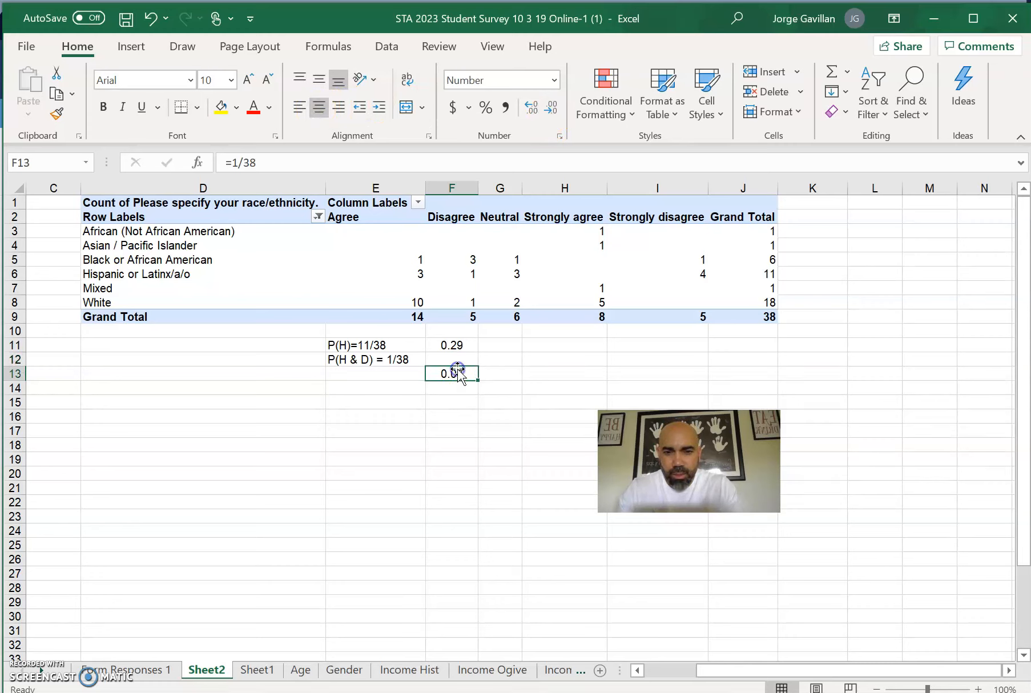
key(ctrl+z)
Try to reduce the decimal places of the empty cells F13 through F20
click(473, 377)
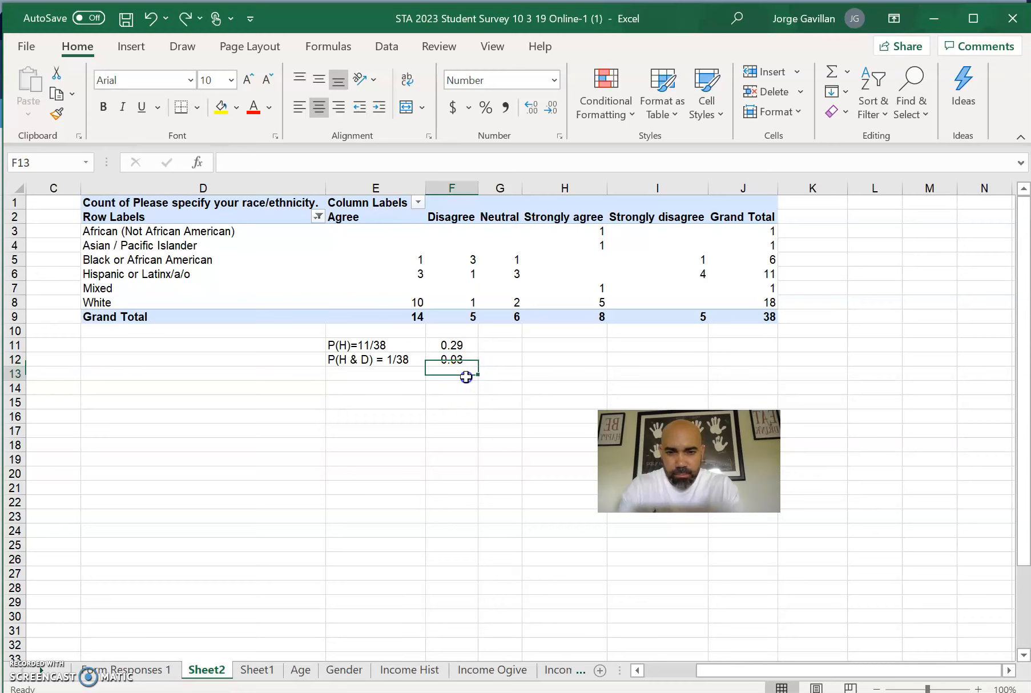
drag(475, 378, 472, 478)
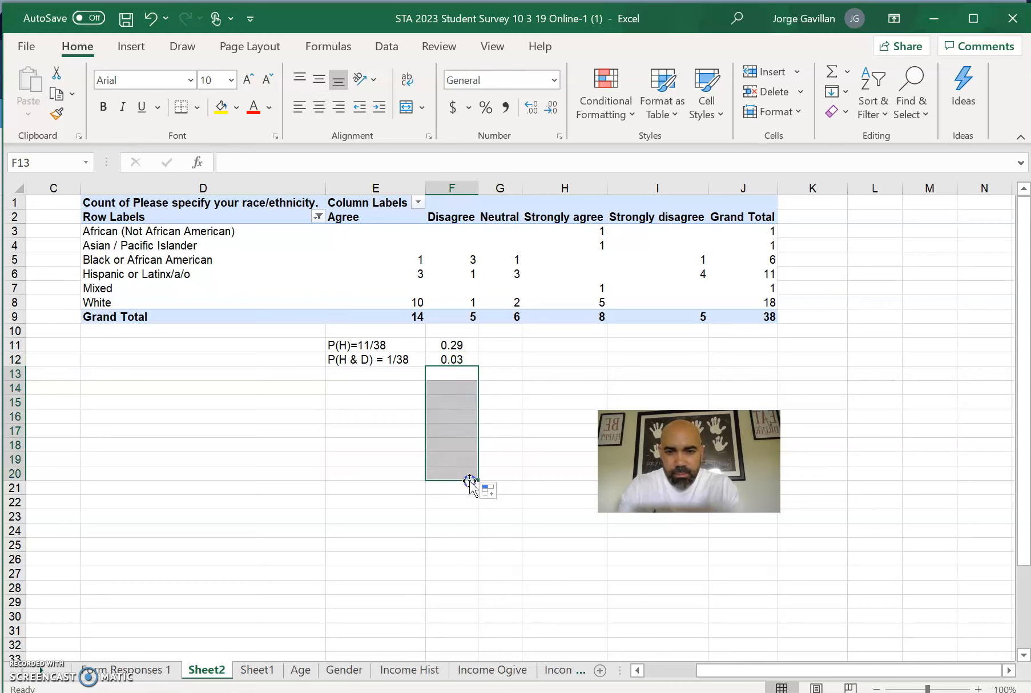
click(554, 109)
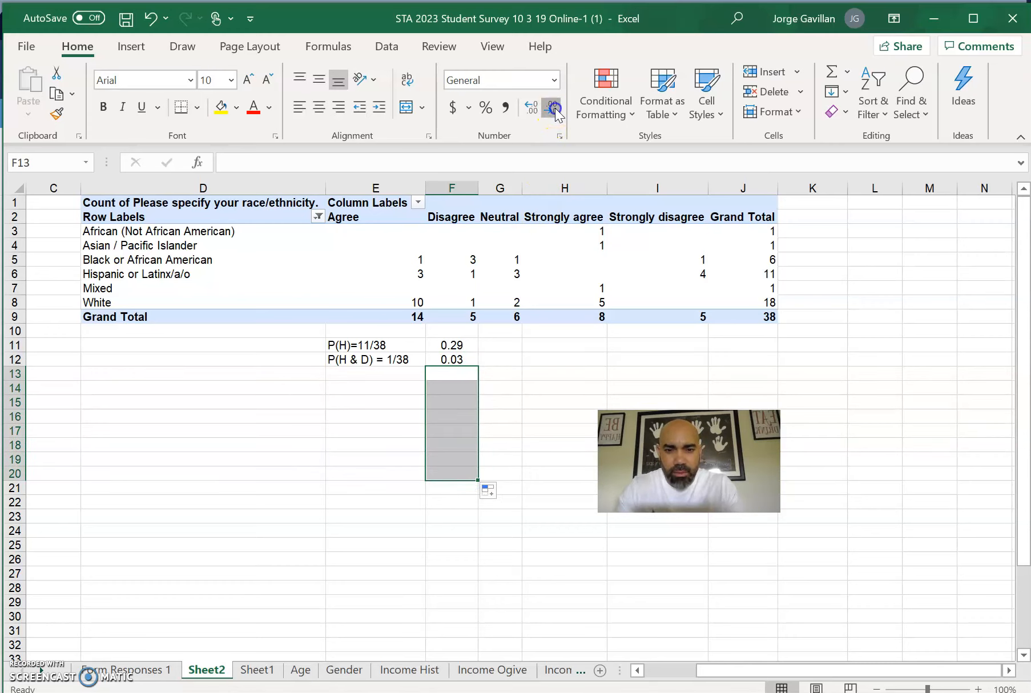
click(534, 375)
Enter the label P(H or N)= in cell E13 for the probability of Hispanic or Neutral
click(403, 373)
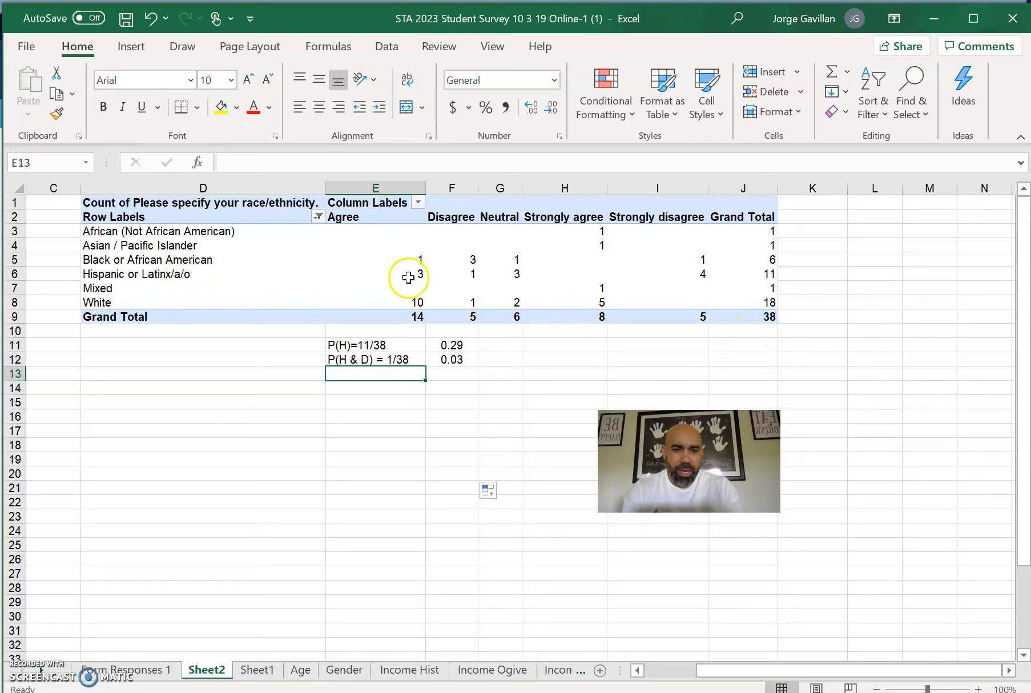
click(473, 274)
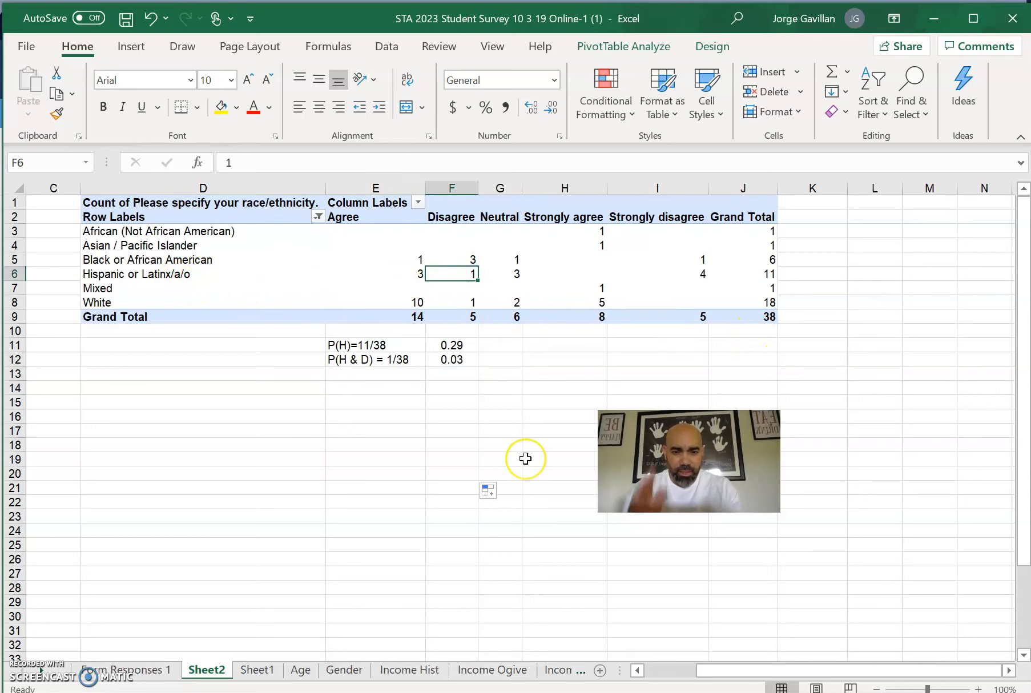
click(770, 317)
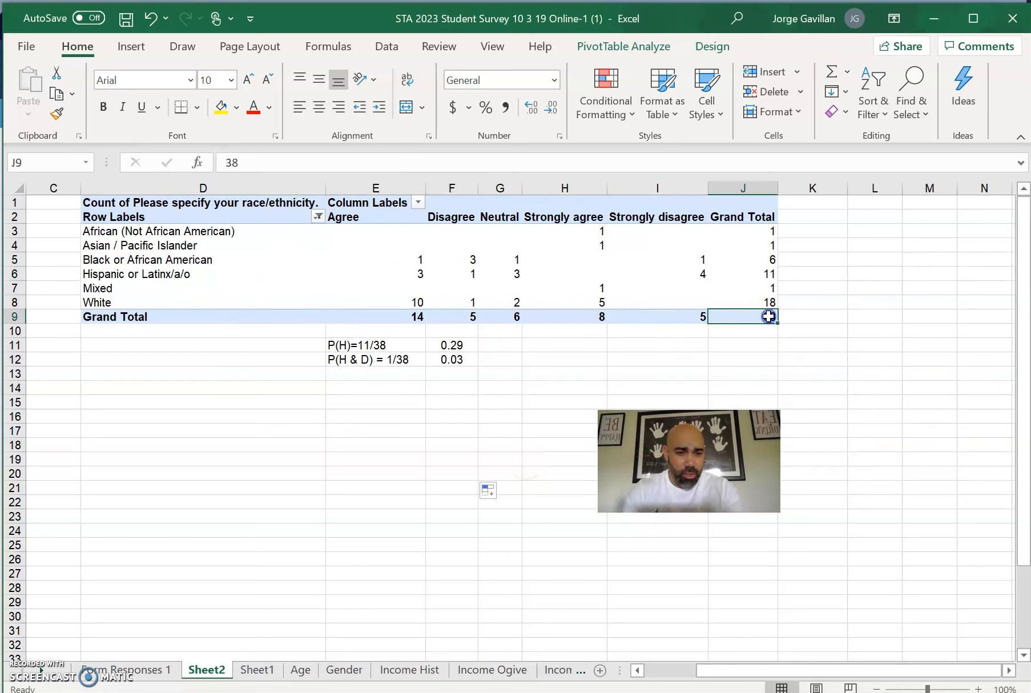
click(390, 376)
text(P)
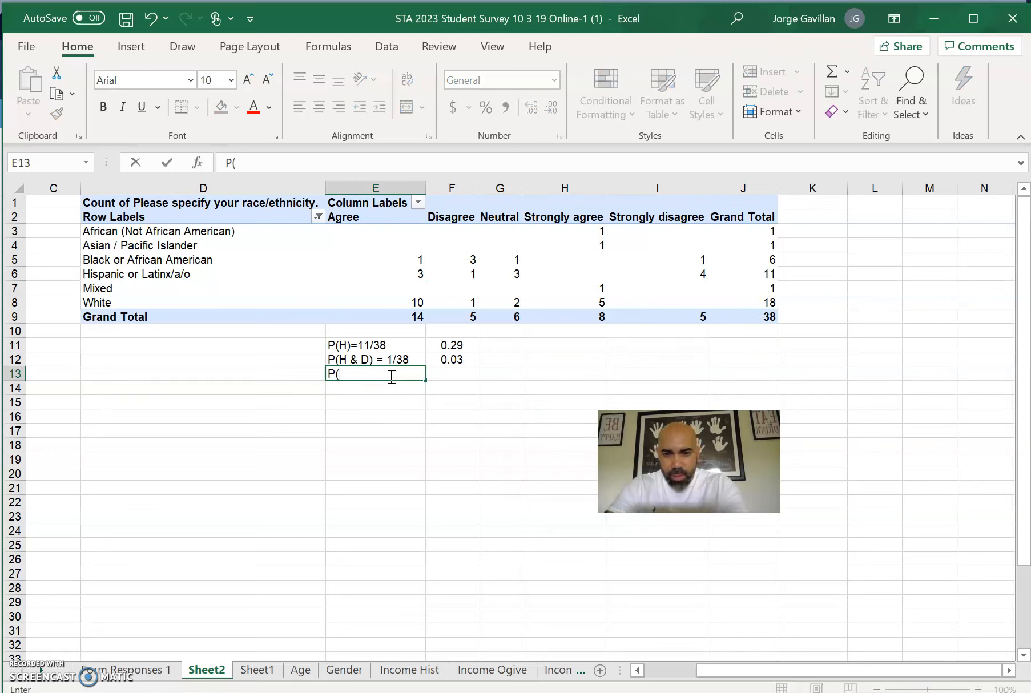
text((H)
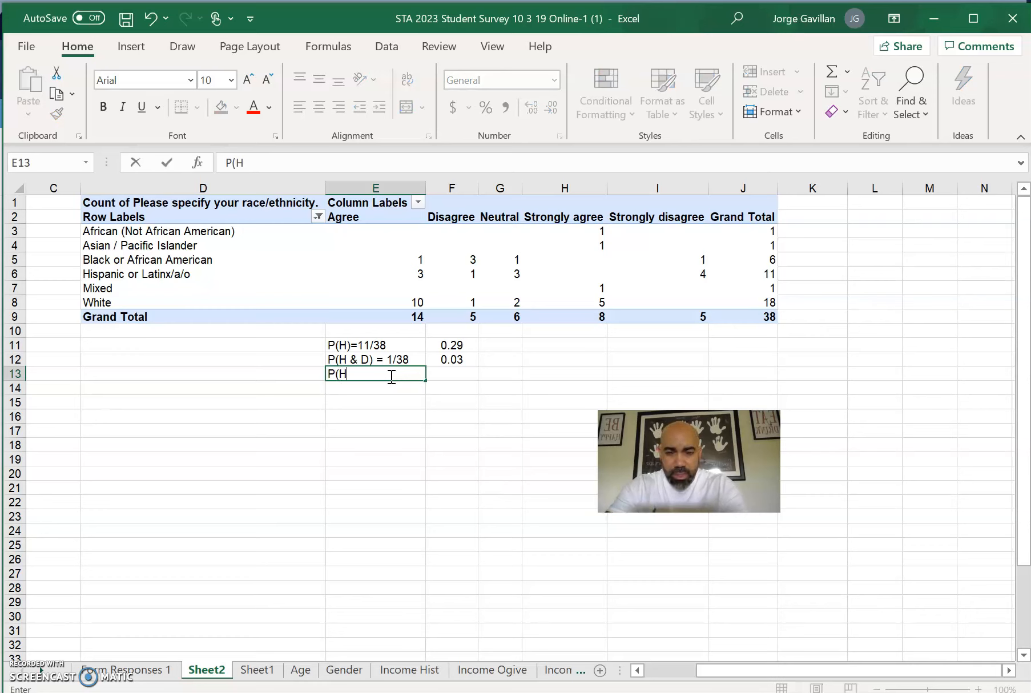
text( or)
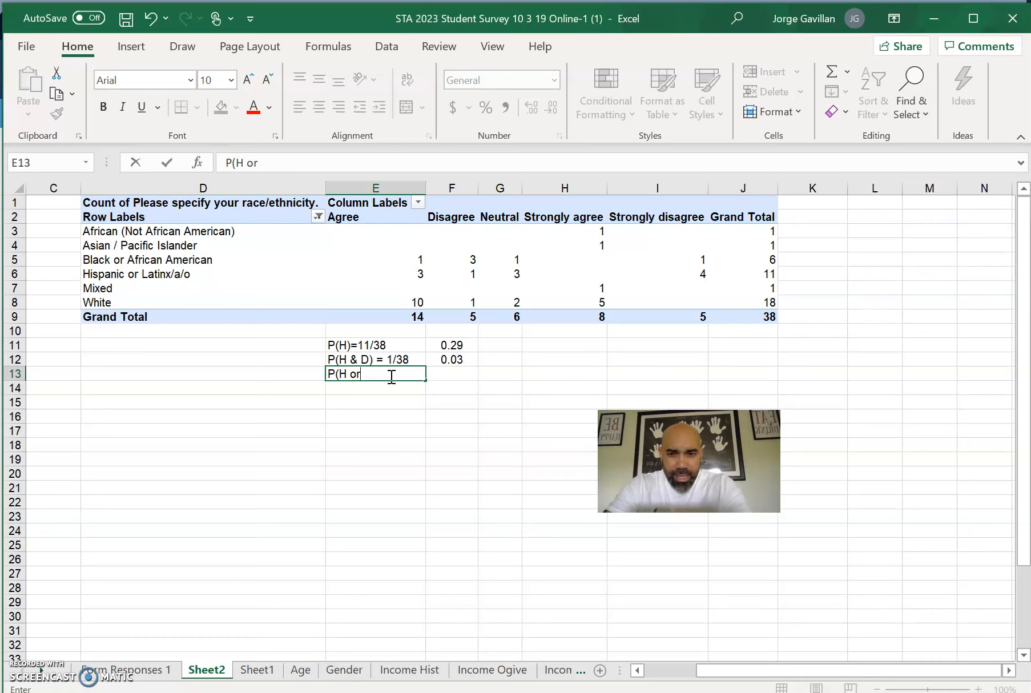
text(N)=)
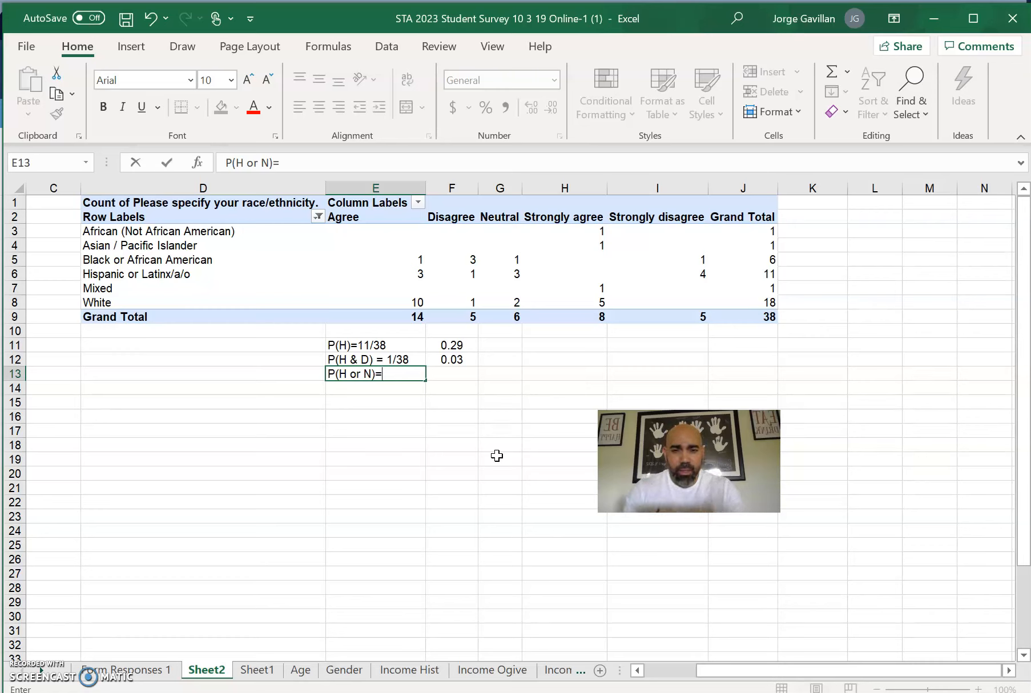
Calculate the probability of Hispanic or Neutral in cell F13 with the formula =.29+(6/38)-(3/38)
click(460, 376)
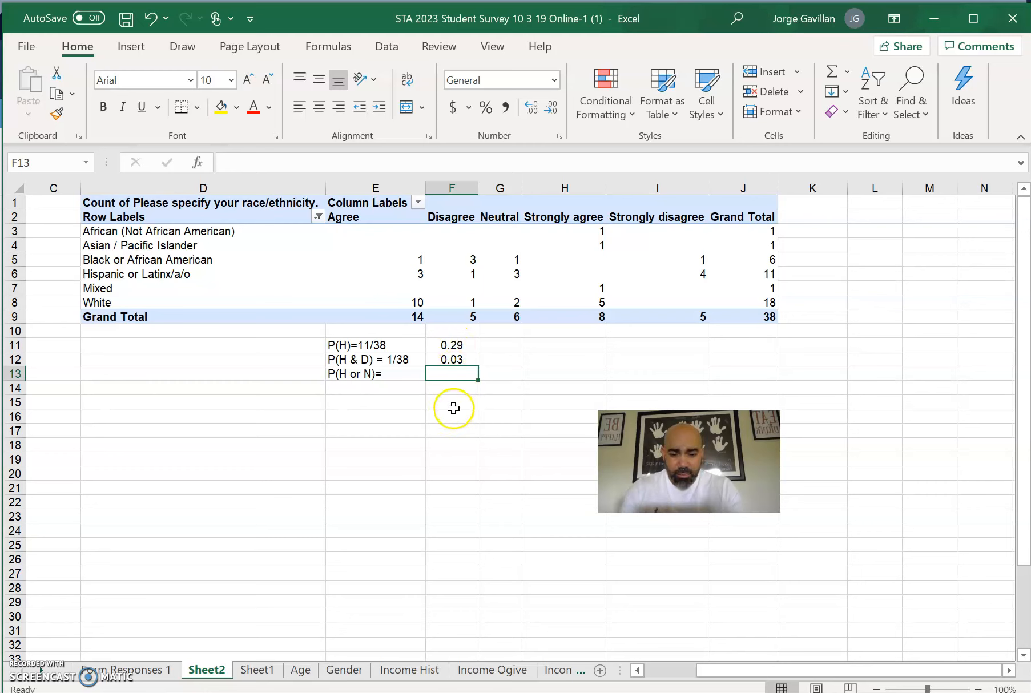
text(=.29+(6/38)-)
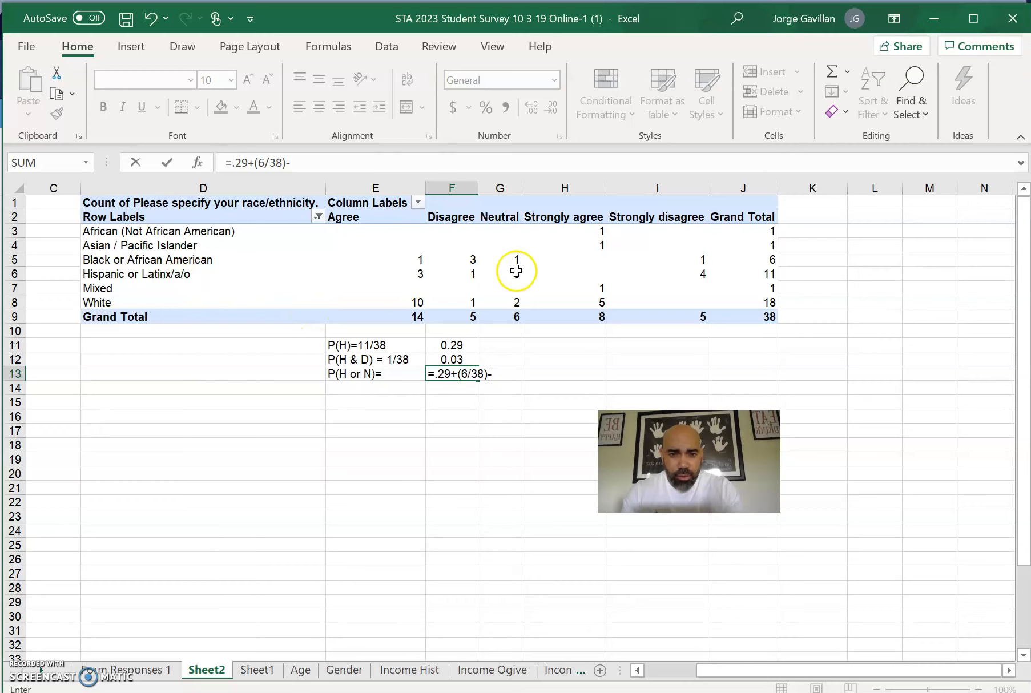
text((3/38)
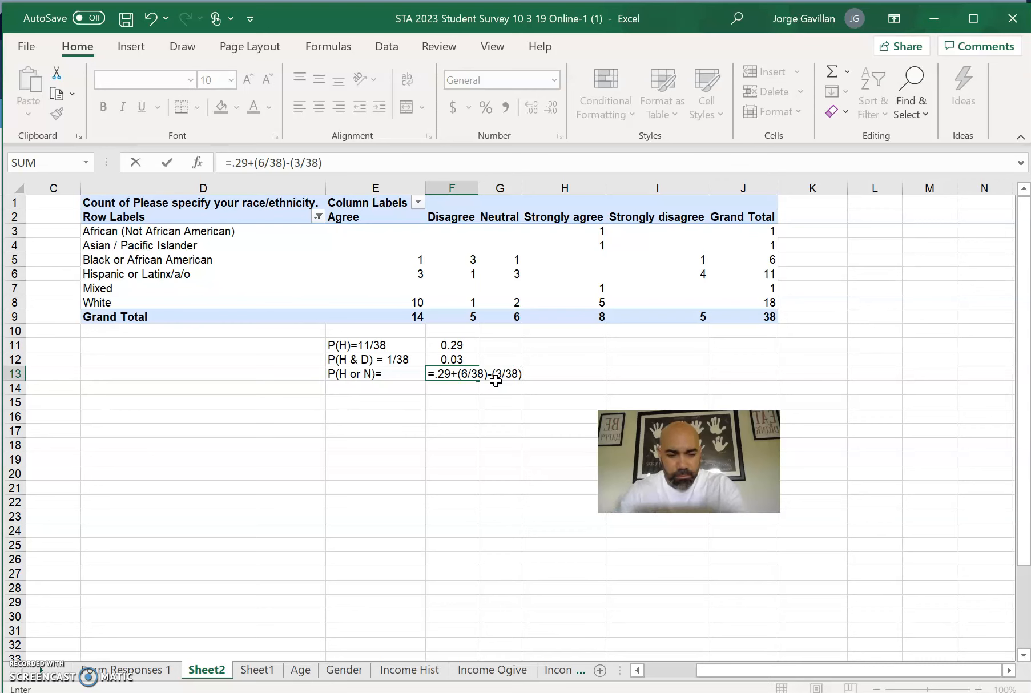
key(Return)
Reduce the result in F13 to two decimal places and center it horizontally in the cell
click(461, 369)
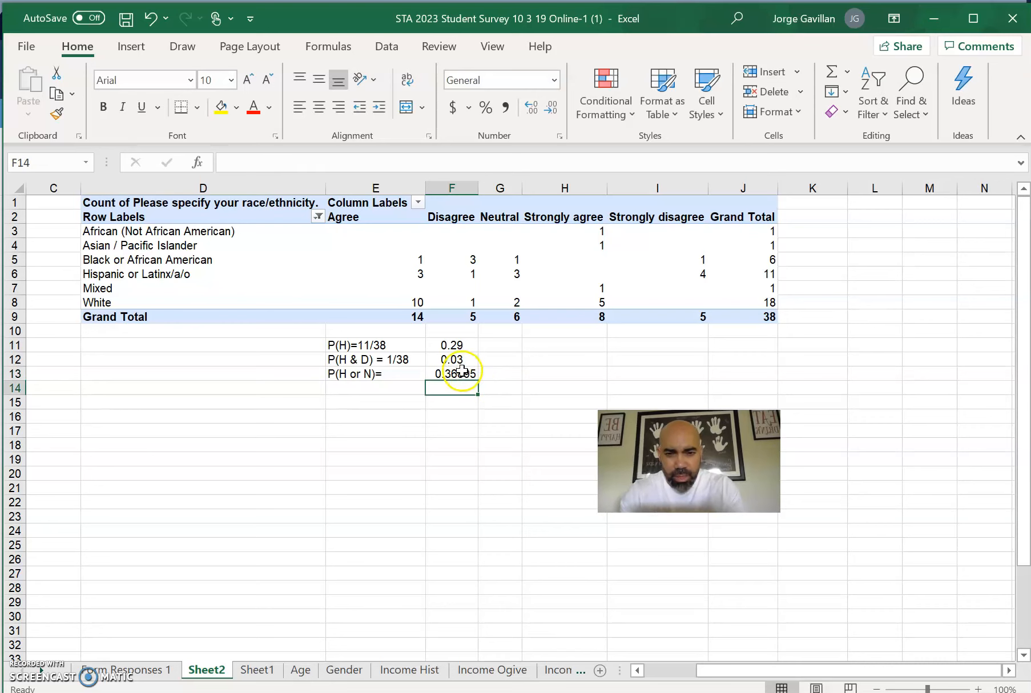
click(550, 109)
click(550, 109)
click(550, 109)
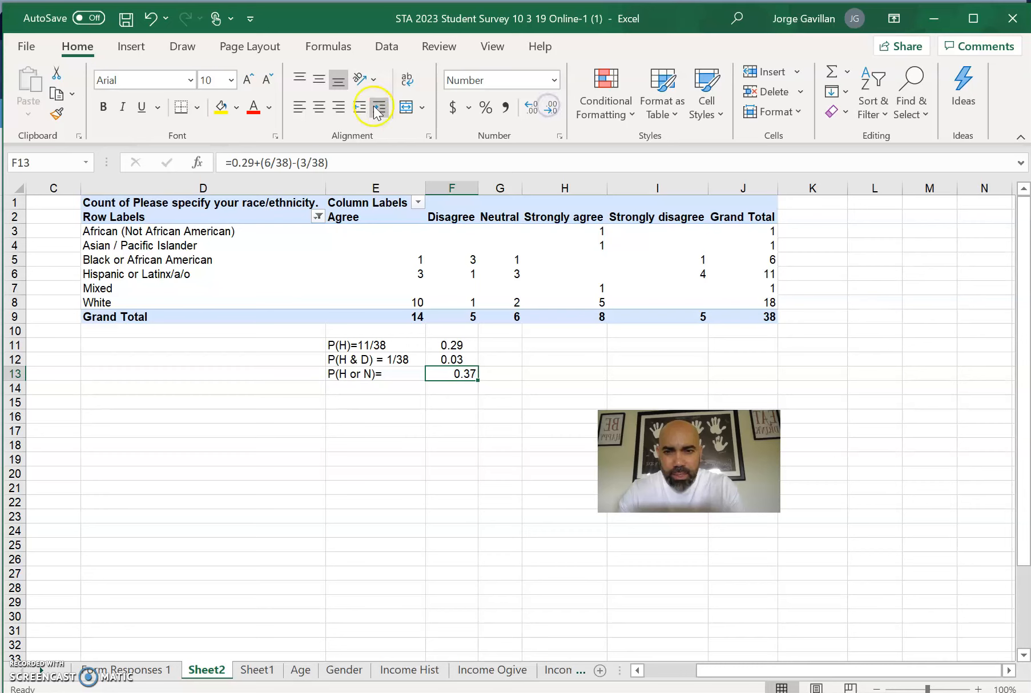
click(319, 108)
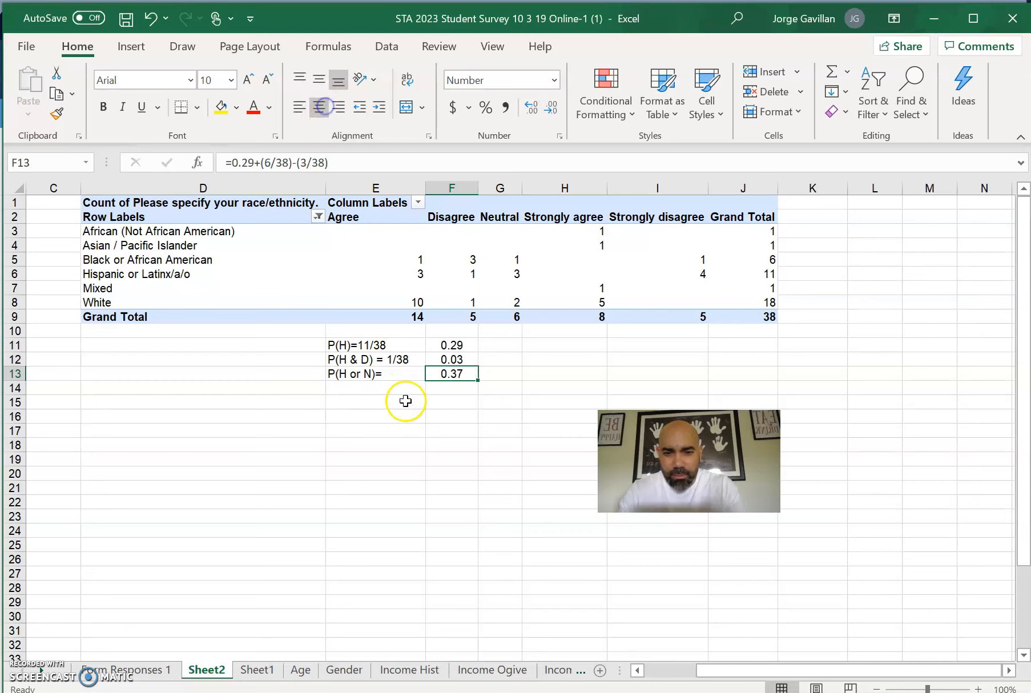
Write the addition rule P(H) + P(N) - P(H & N) as text in cell F15
click(444, 404)
double_click(445, 403)
text(P(H) +)
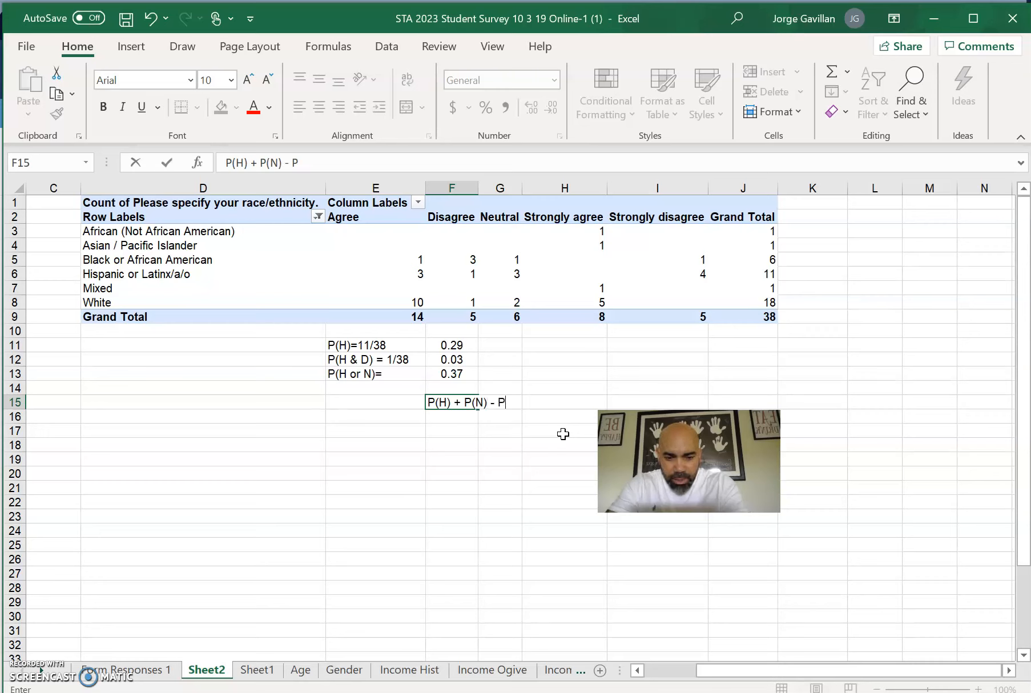
text(P(N) - P(H & N))
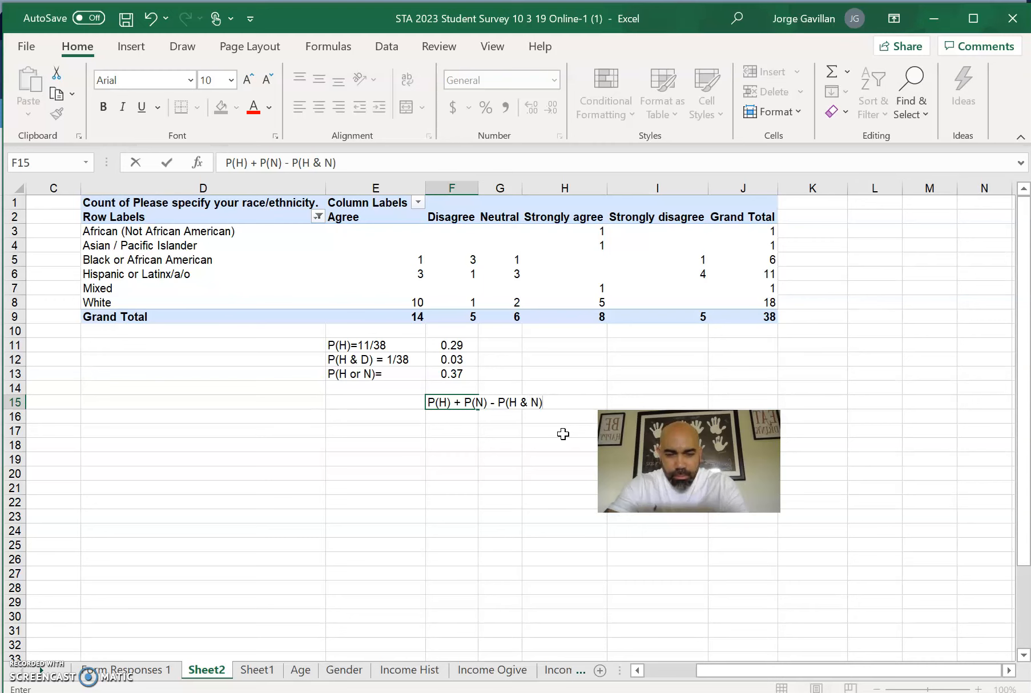
click(505, 470)
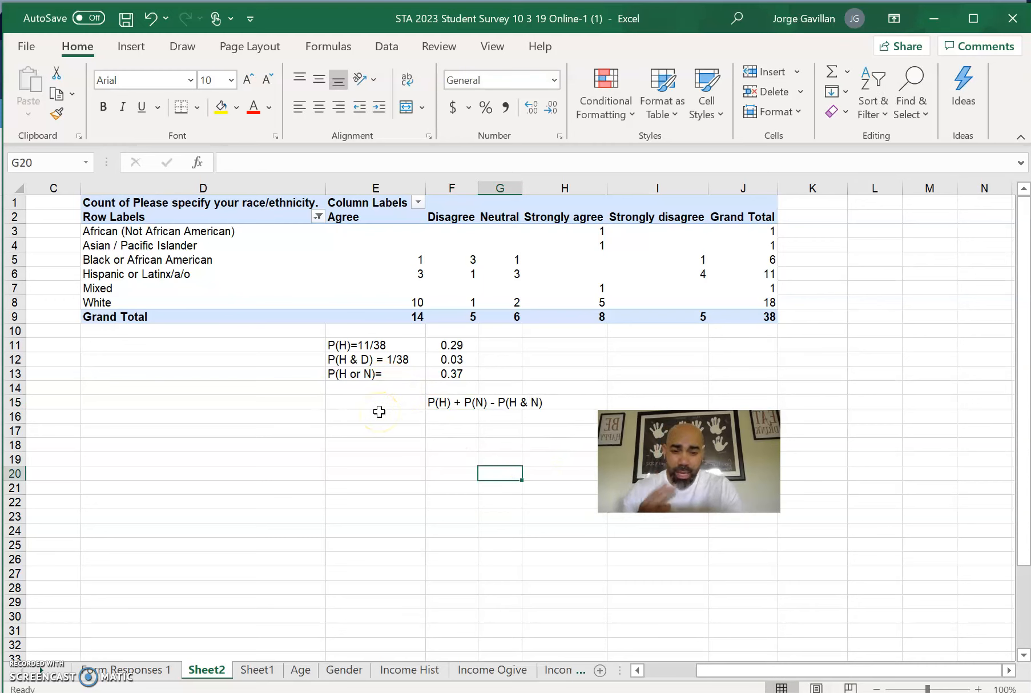
Enter the label P(H/D) in cell E17 for the conditional probability of Hispanic given Disagree
click(368, 432)
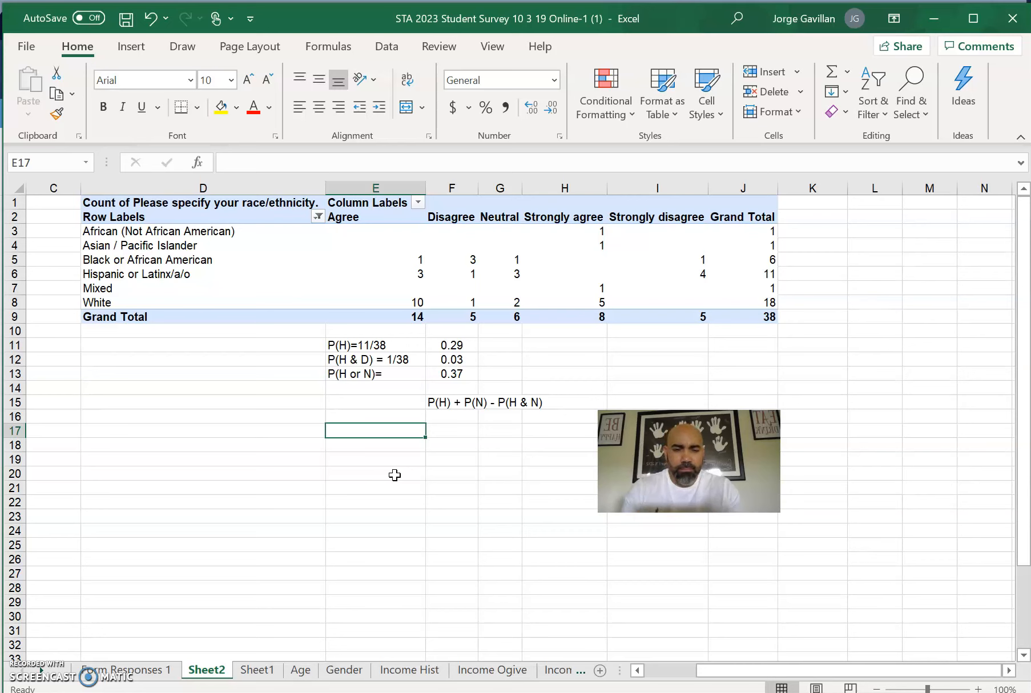
text(P(H/)
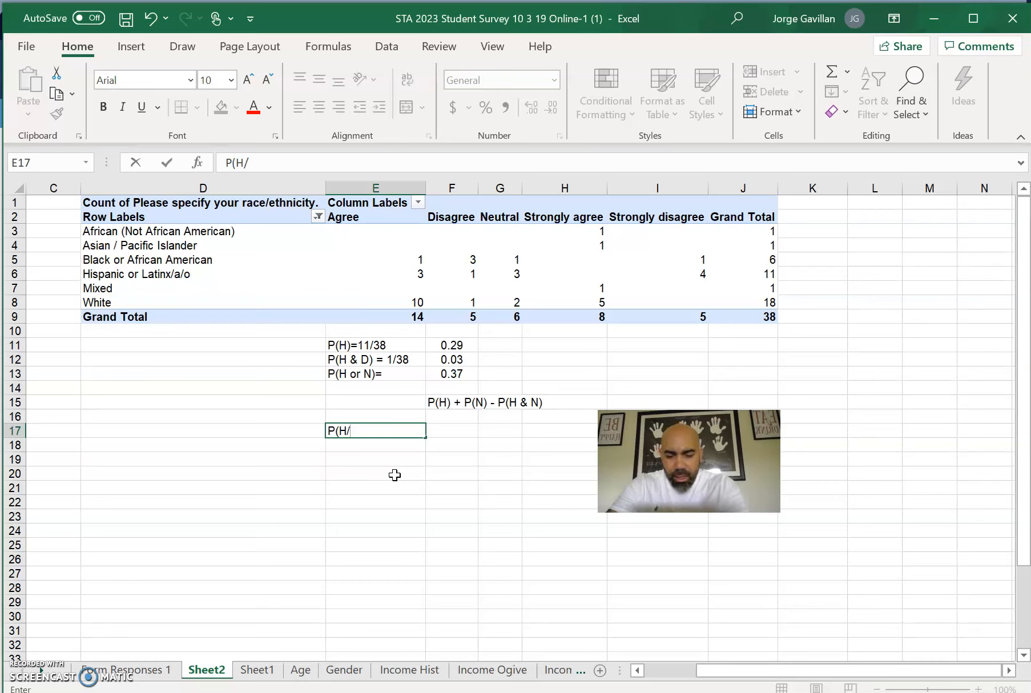
text(D))
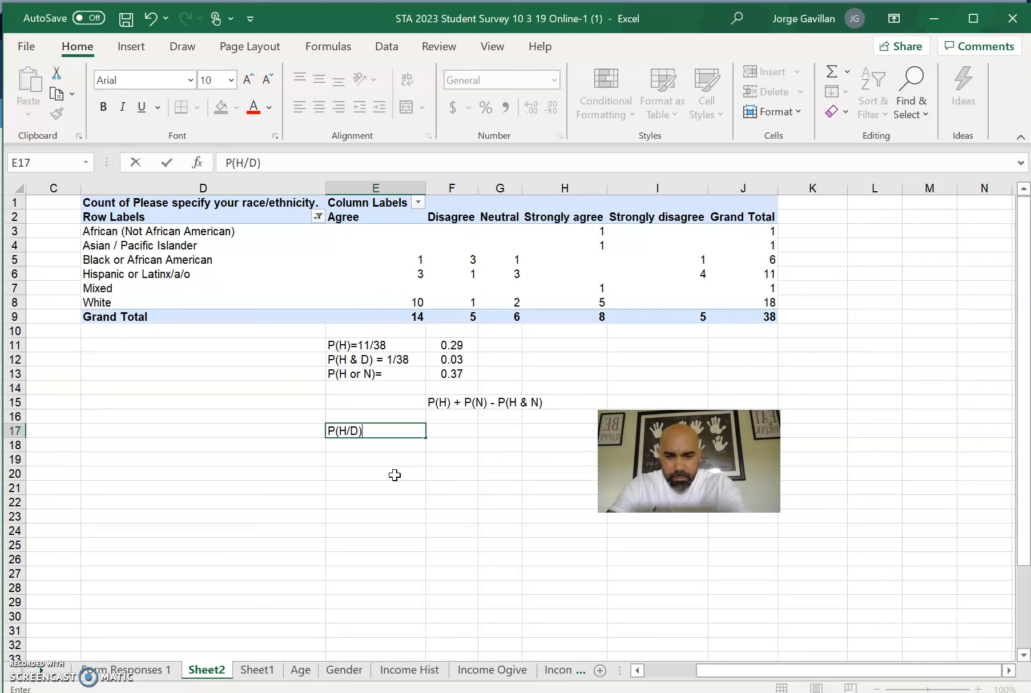
click(424, 483)
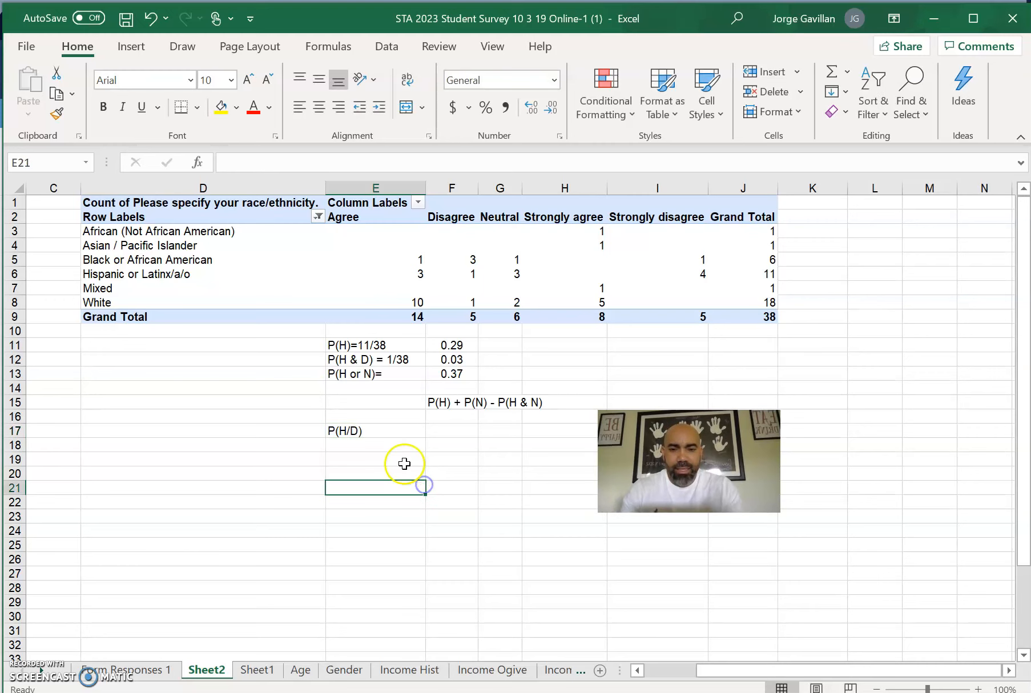
Write the conditional probability rule P(H & D)/P(D) as text in cell E19
click(373, 459)
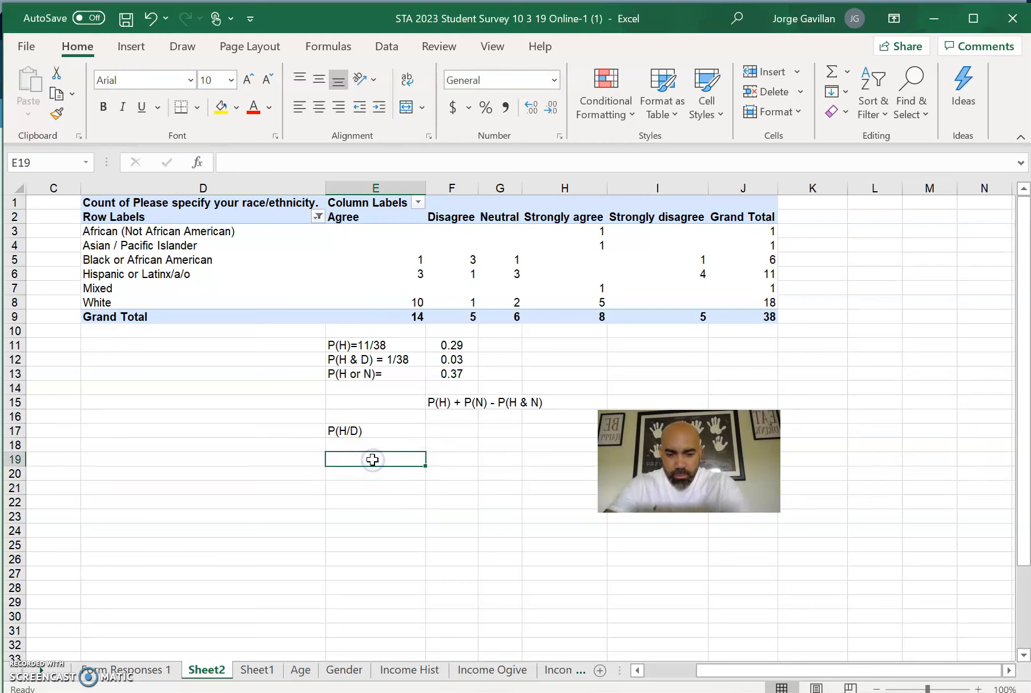
text(P(H)
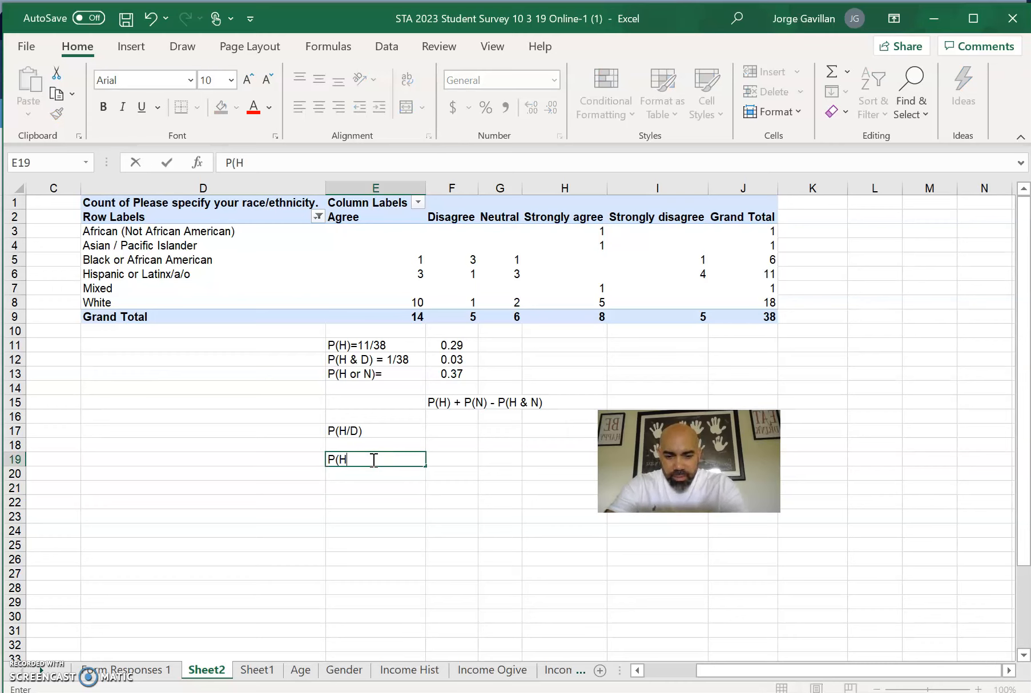
text( & D)/P(D)
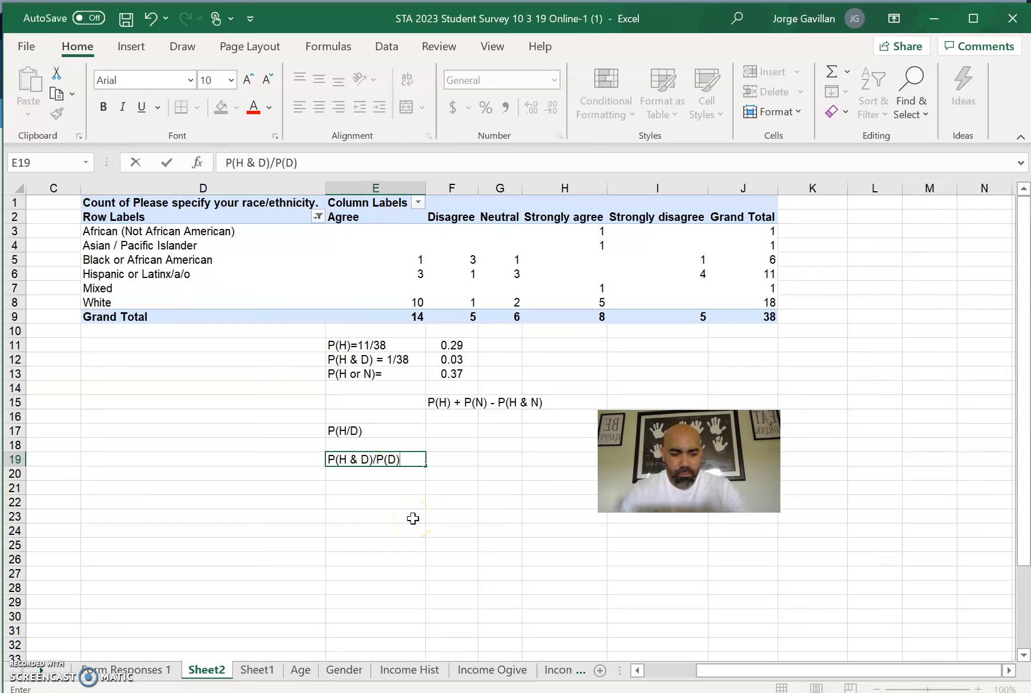
click(422, 503)
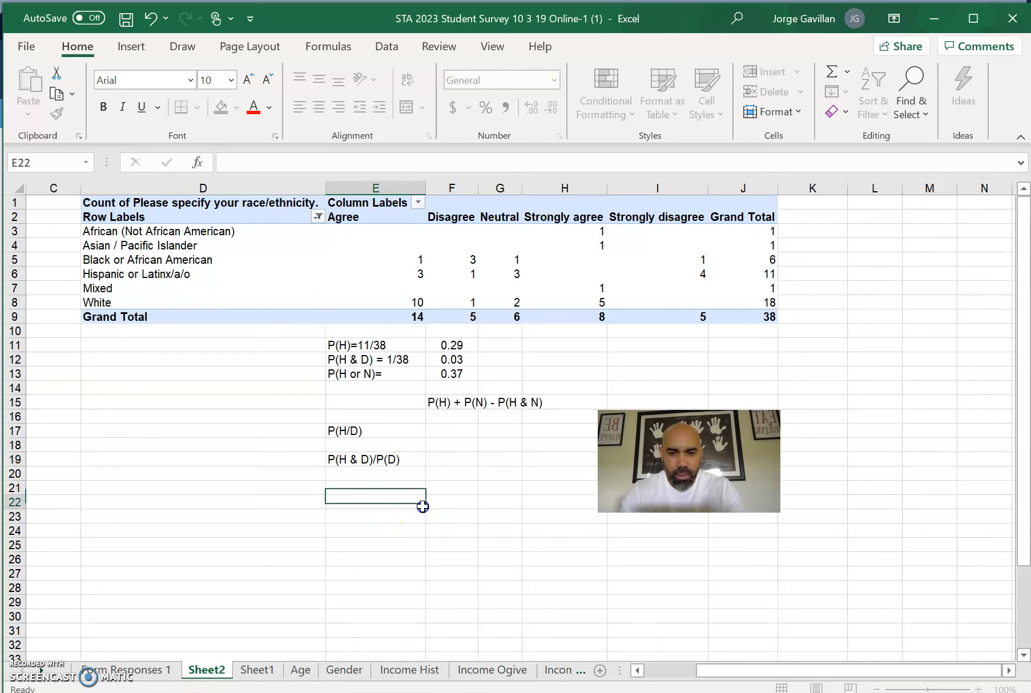
click(394, 458)
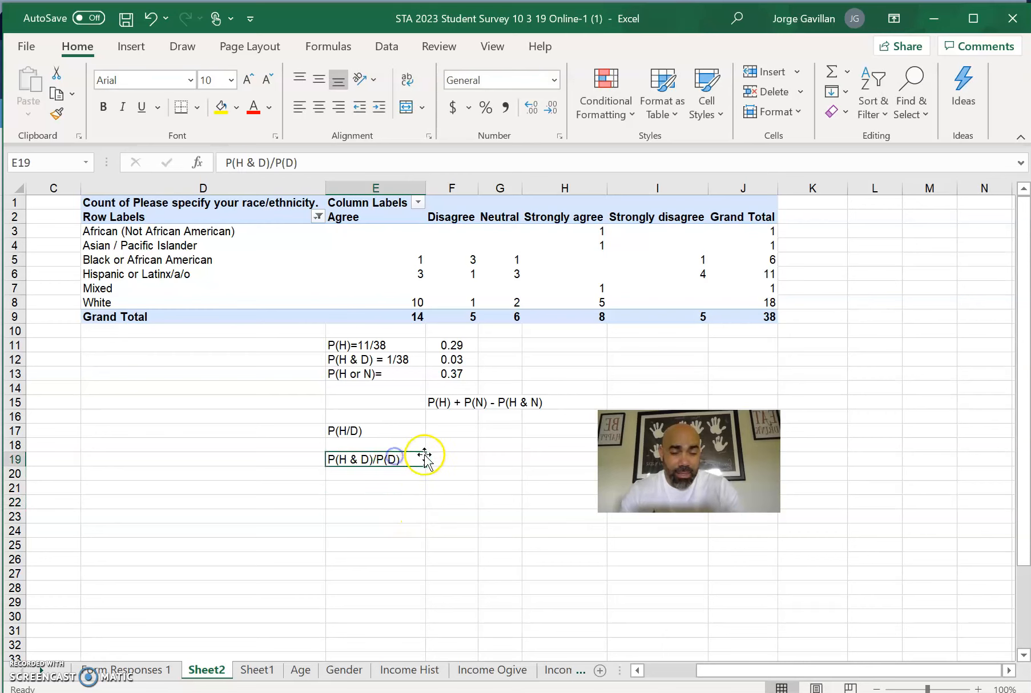
click(454, 462)
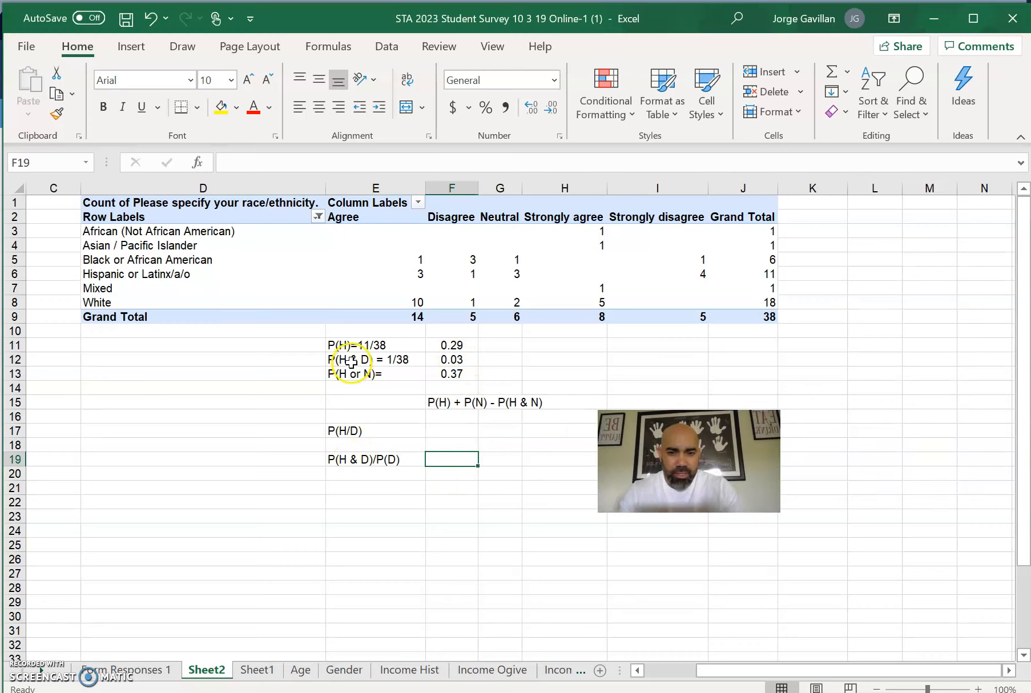
Calculate the conditional probability in F19 with the formula =.03/(5/38)
text(=.03)
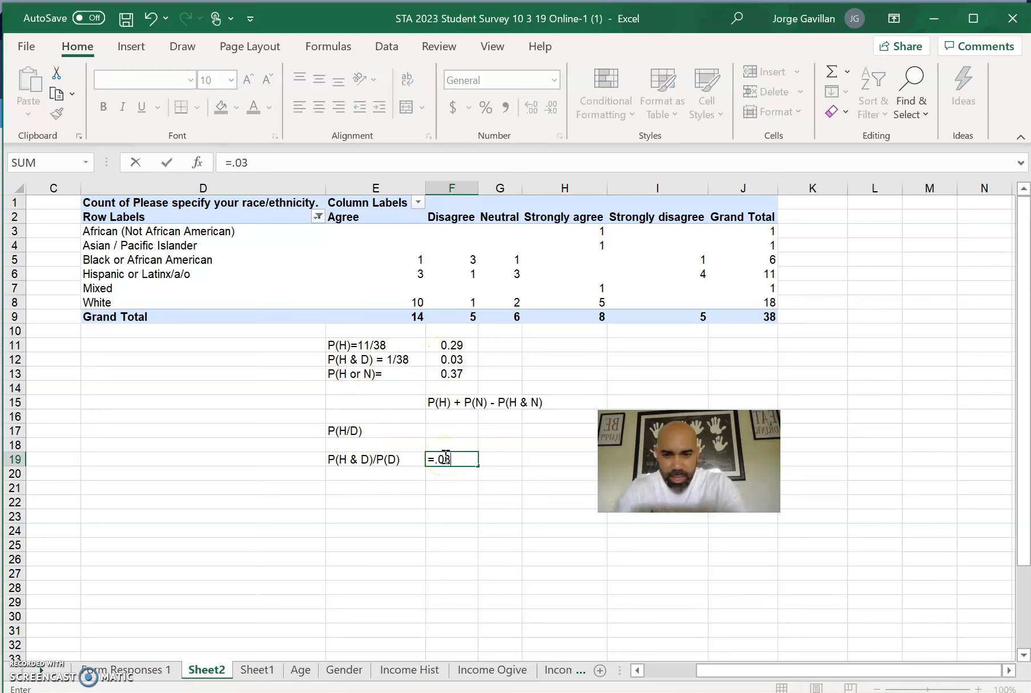
text(/)
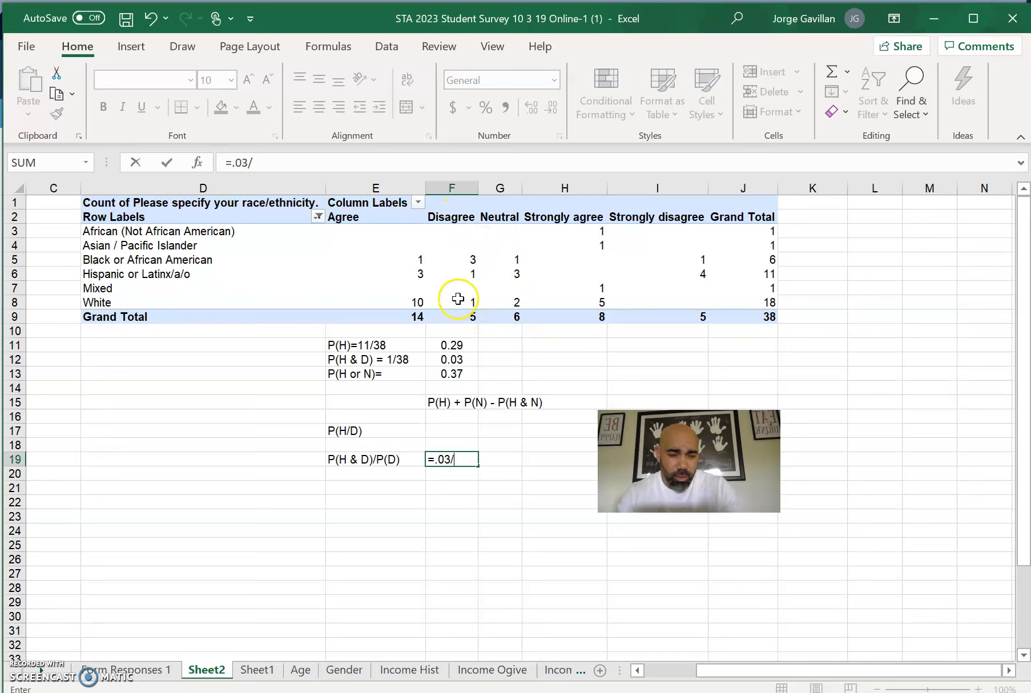
text((5/38))
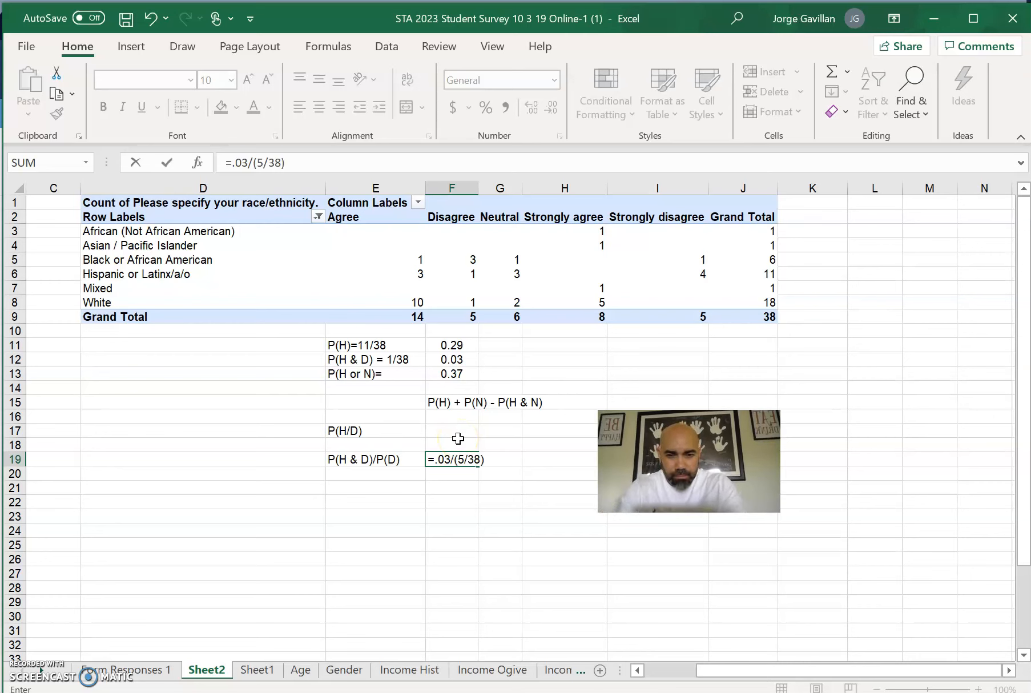
key(Return)
Reduce the result in F19 to two decimal places and center it horizontally in the cell
click(459, 454)
click(552, 112)
click(318, 110)
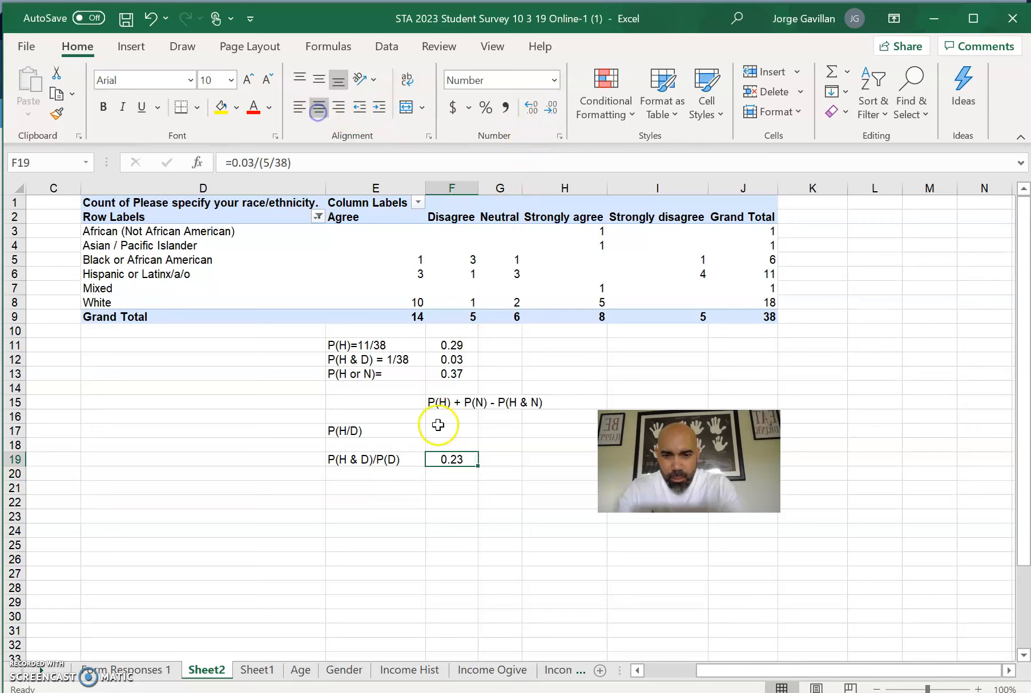
click(464, 529)
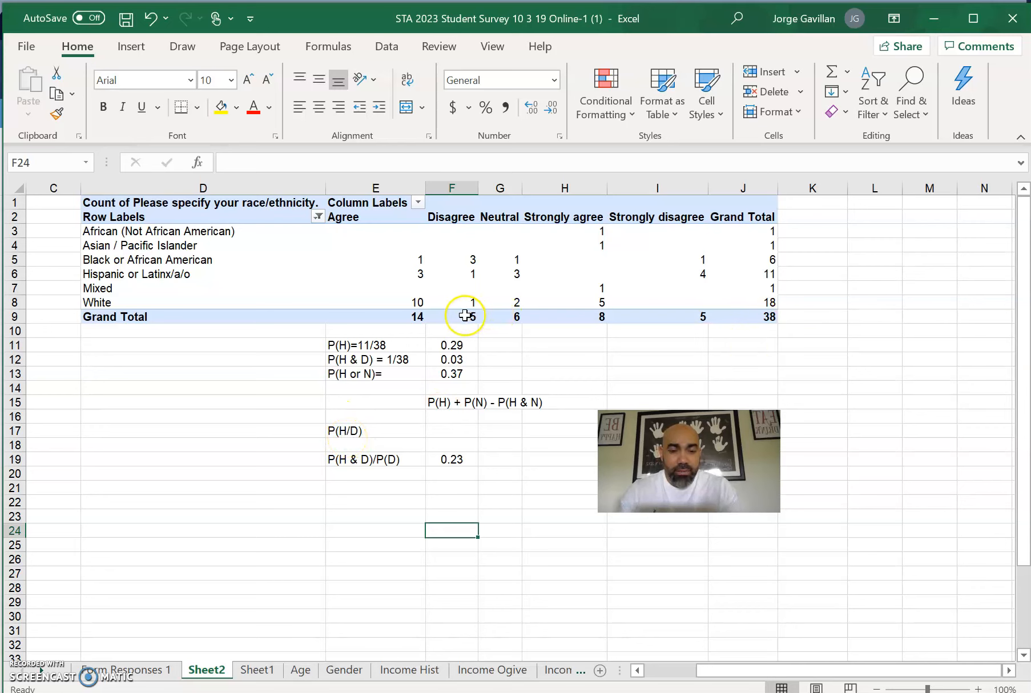
Calculate P(H/D) directly from the Disagree column counts as =1/5 in F21 and center the result in the cell
mouse_move(466, 315)
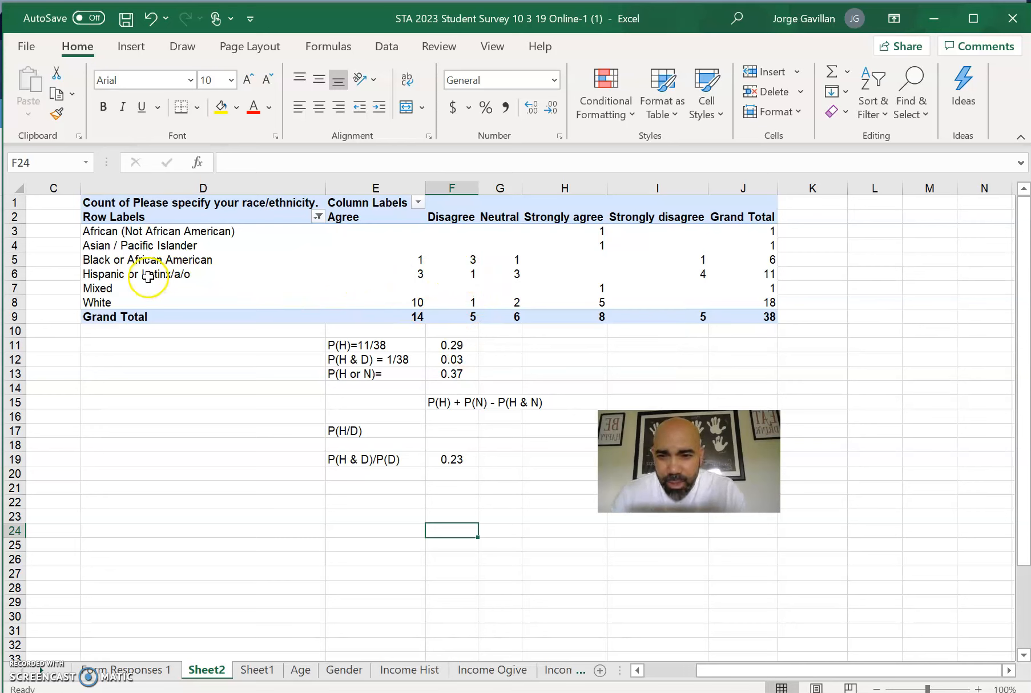
click(473, 275)
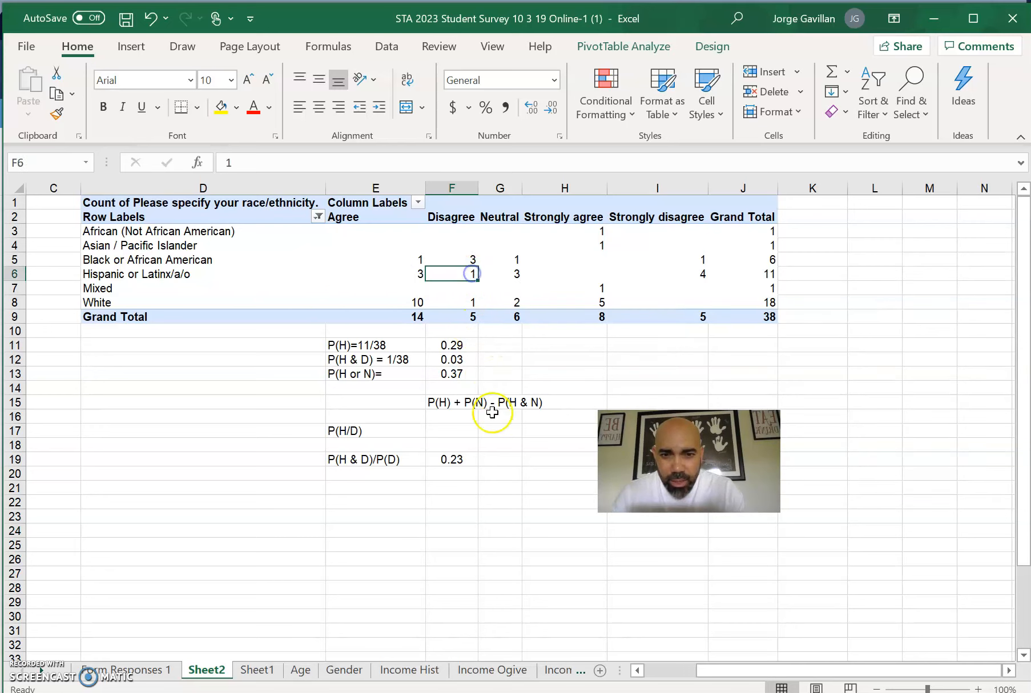
click(451, 489)
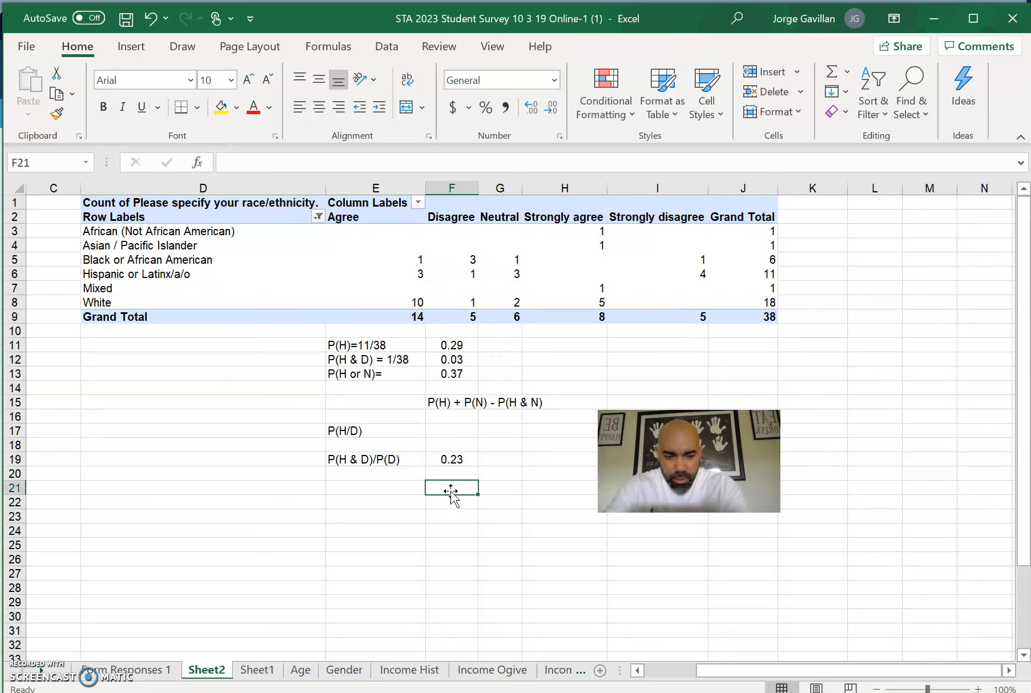
text(=1/5)
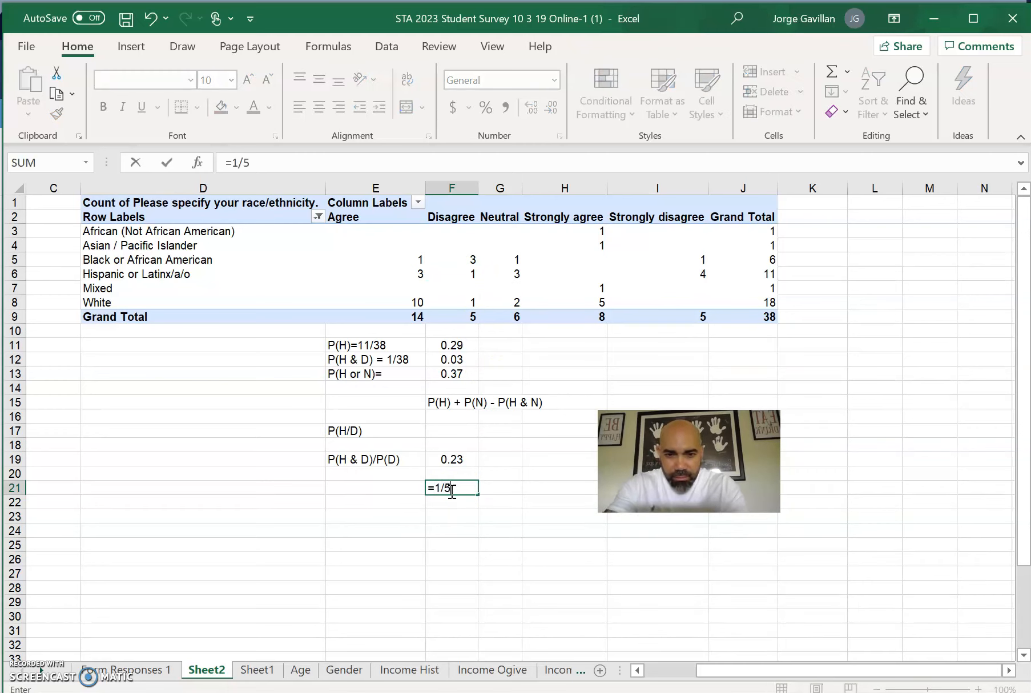
key(Return)
click(457, 488)
click(551, 110)
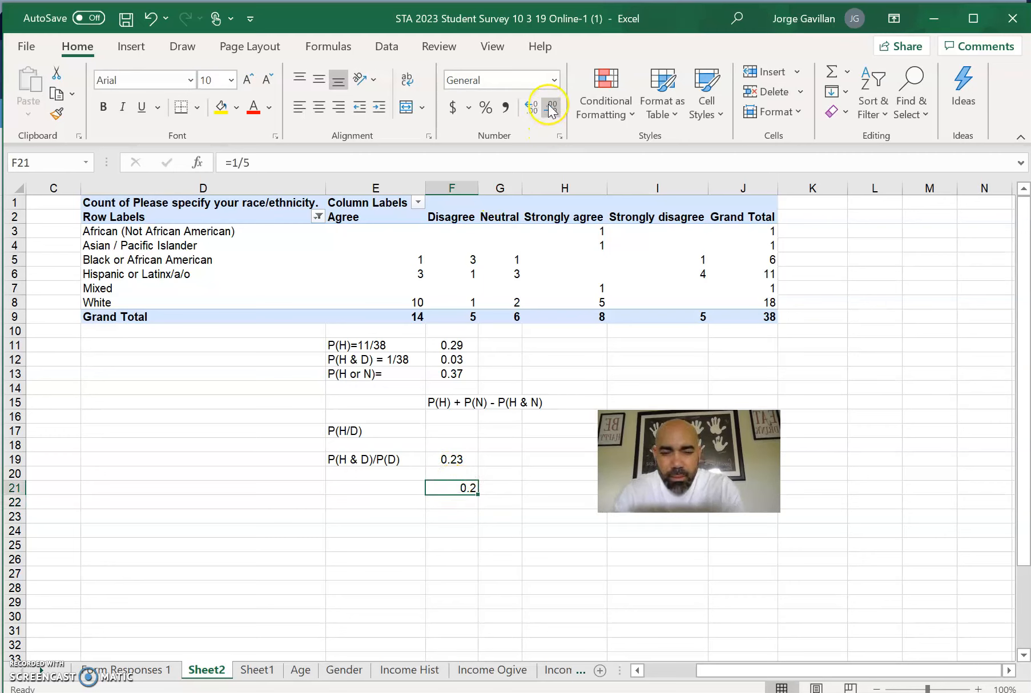
click(318, 107)
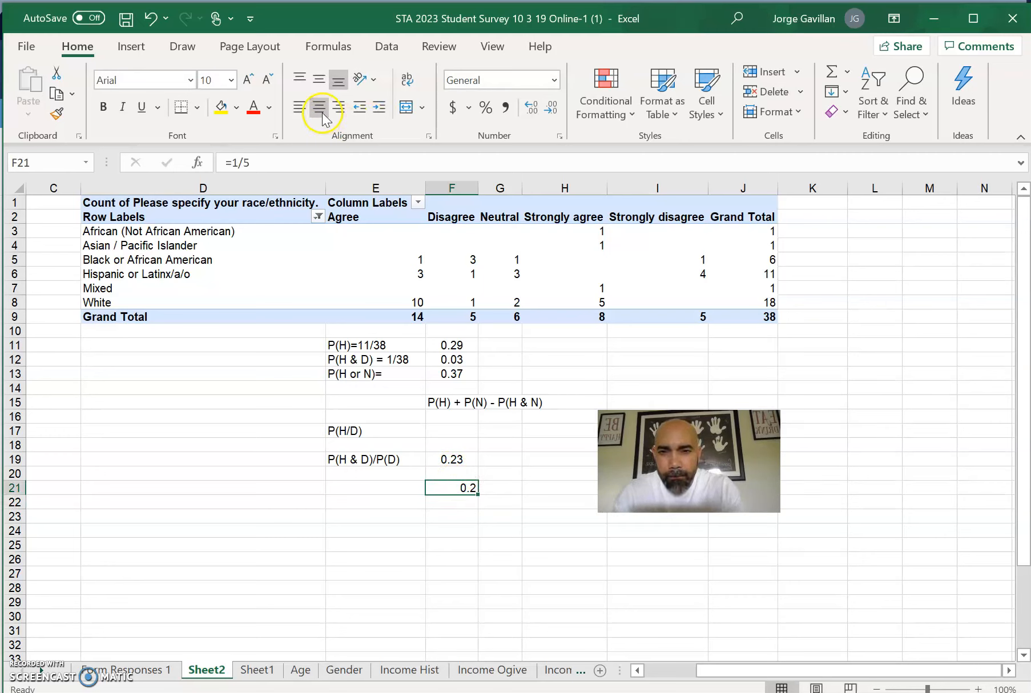
Calculate the unrounded P(H & D) as =1/38 in G19 and the unrounded P(D) as =5/38 in G20
click(460, 460)
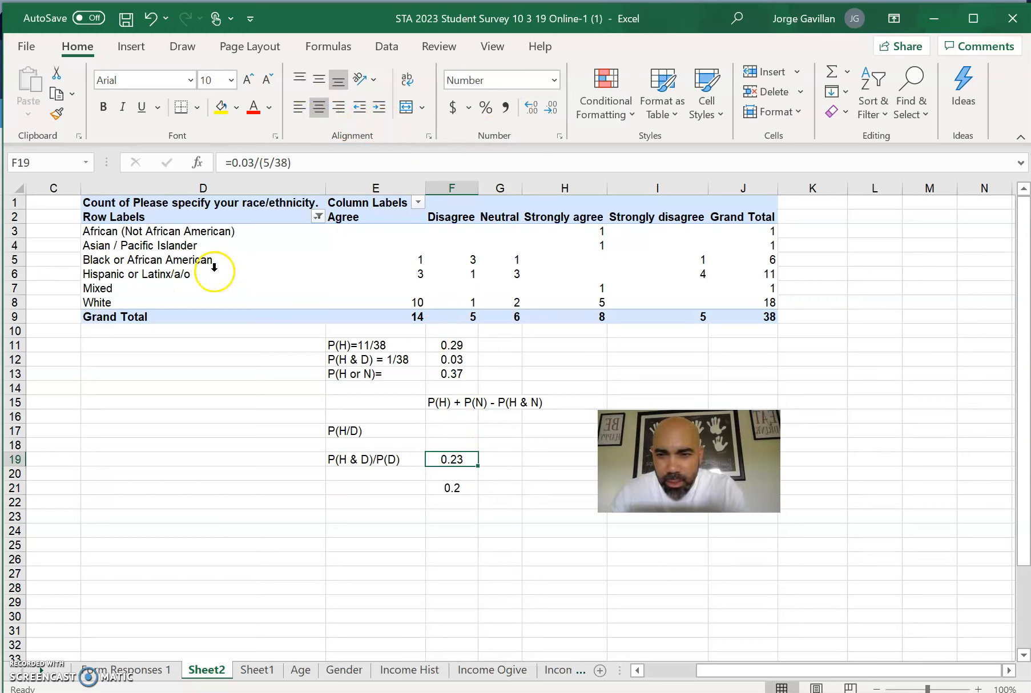
click(468, 274)
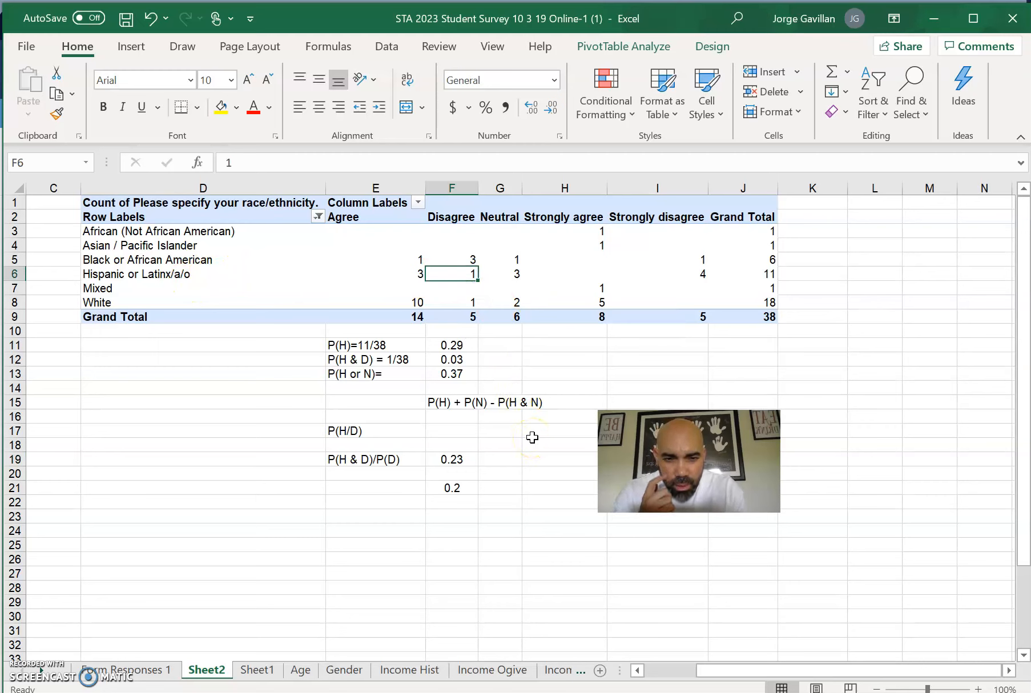
click(511, 458)
text(=1/38)
key(Return)
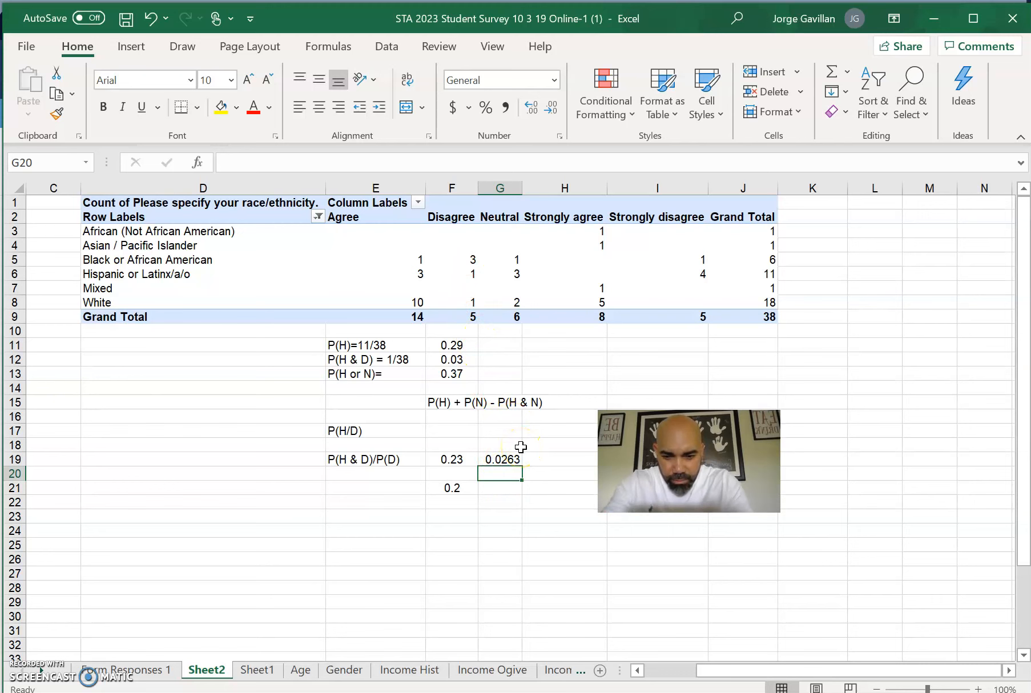
text(=5/38)
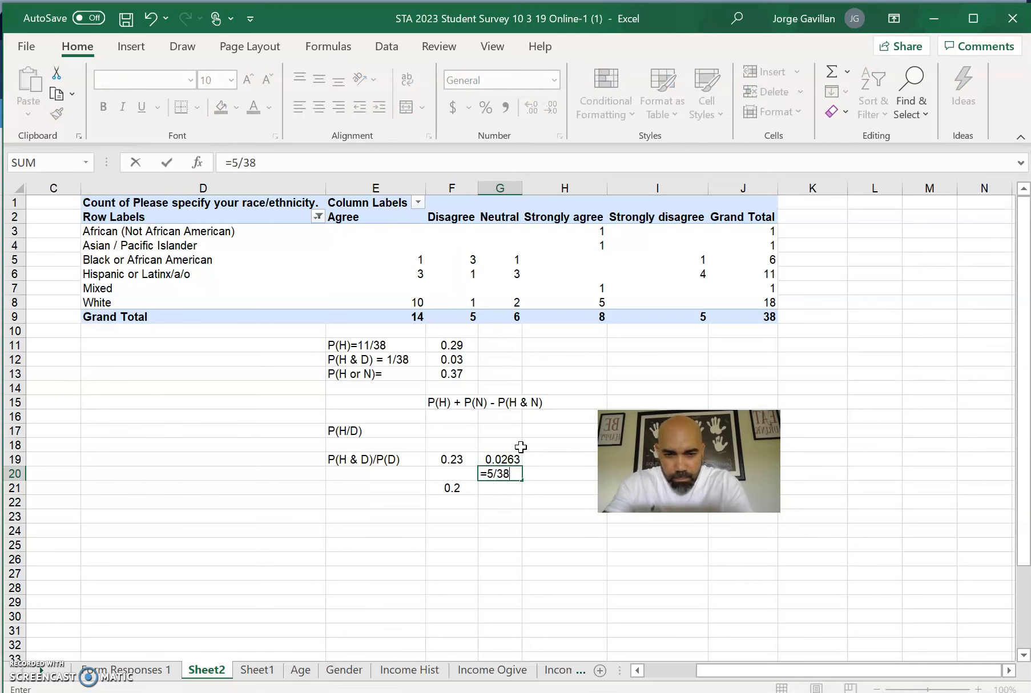
key(Return)
Divide the joint probability by P(D) in G21 with the formula =G19/G20
click(521, 487)
text(=)
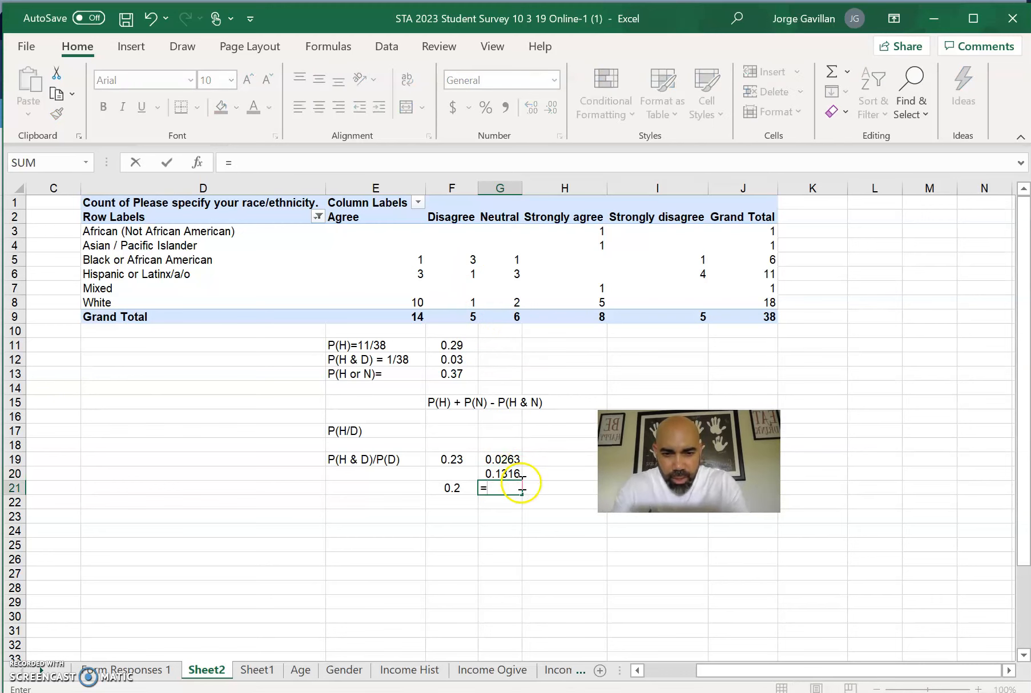
click(505, 460)
text(/)
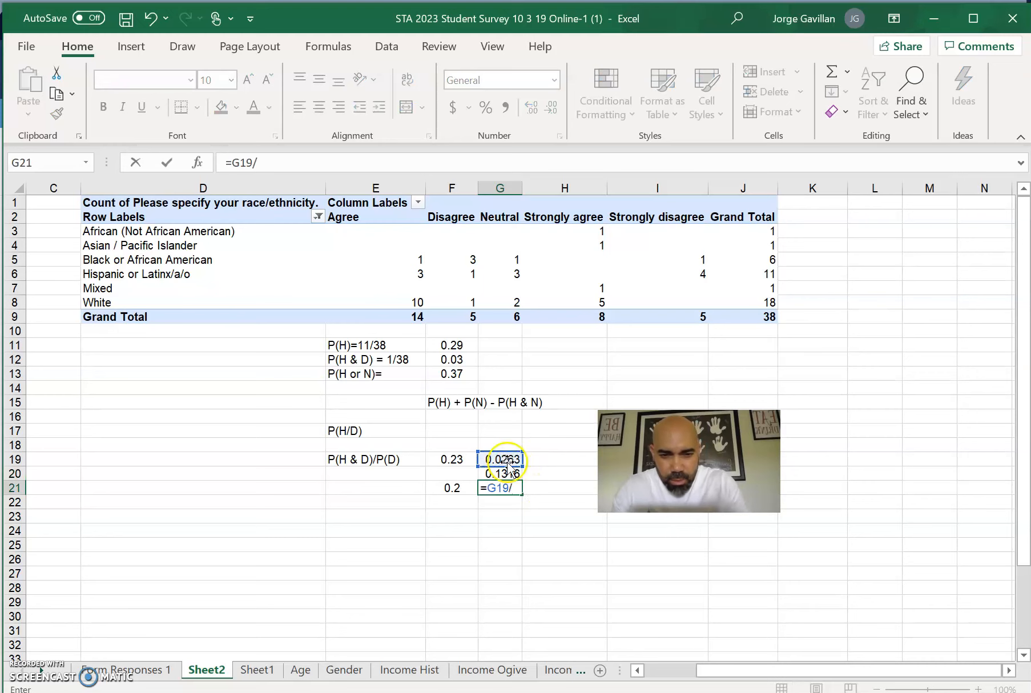
click(502, 474)
key(Return)
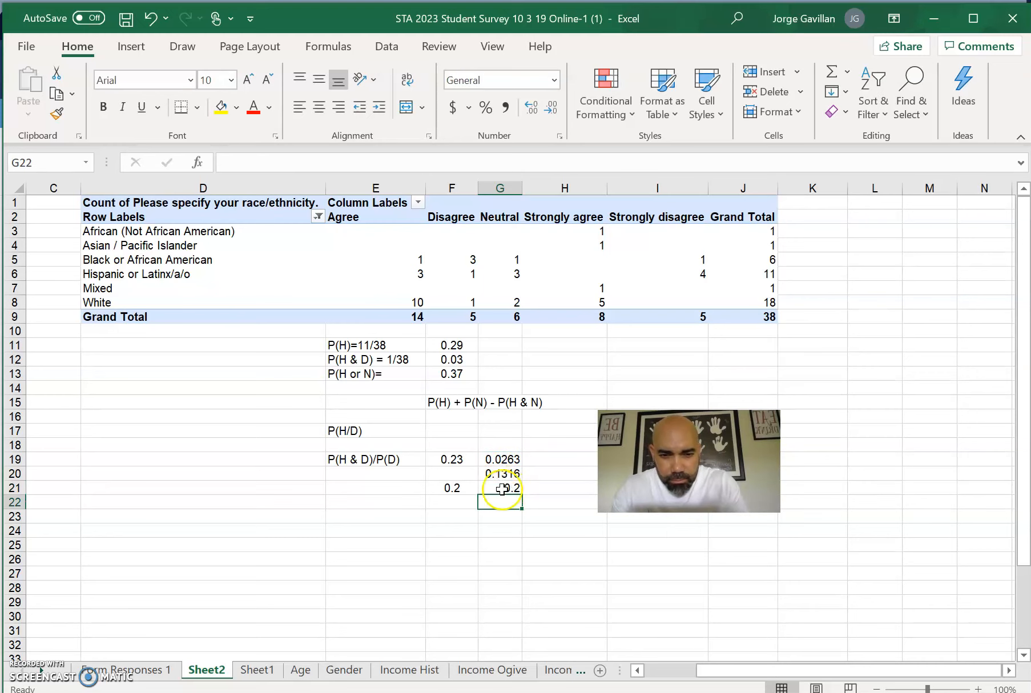
Delete the conditional probability in F19 that was calculated from the rounded .03
click(502, 489)
click(451, 460)
key(Delete)
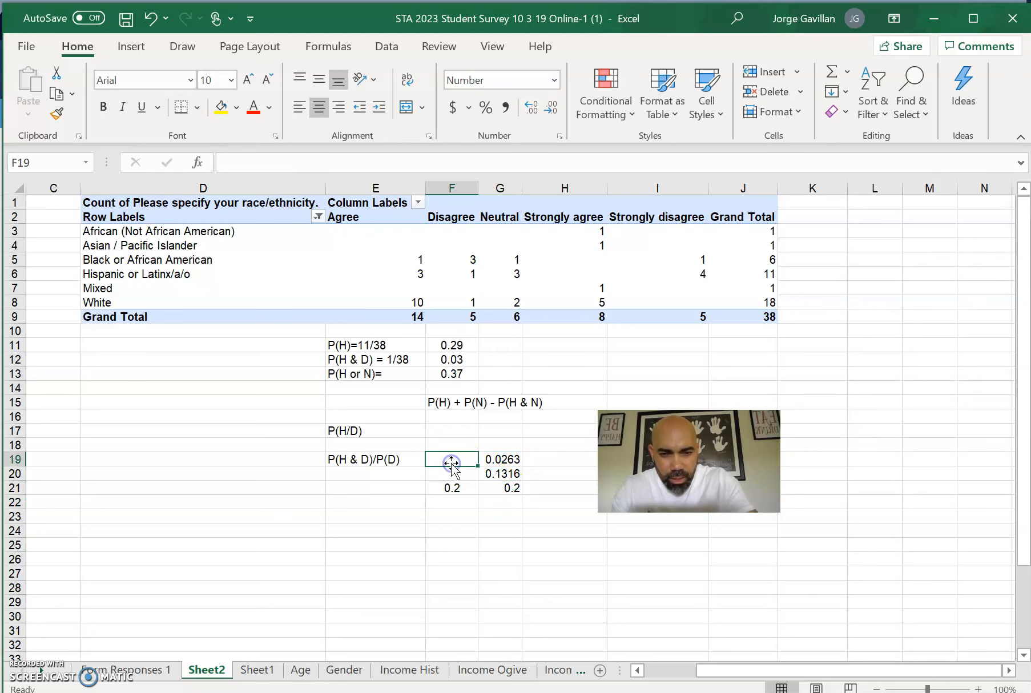
click(488, 543)
Center the result in G21 and show it with two decimal places
click(507, 489)
click(319, 107)
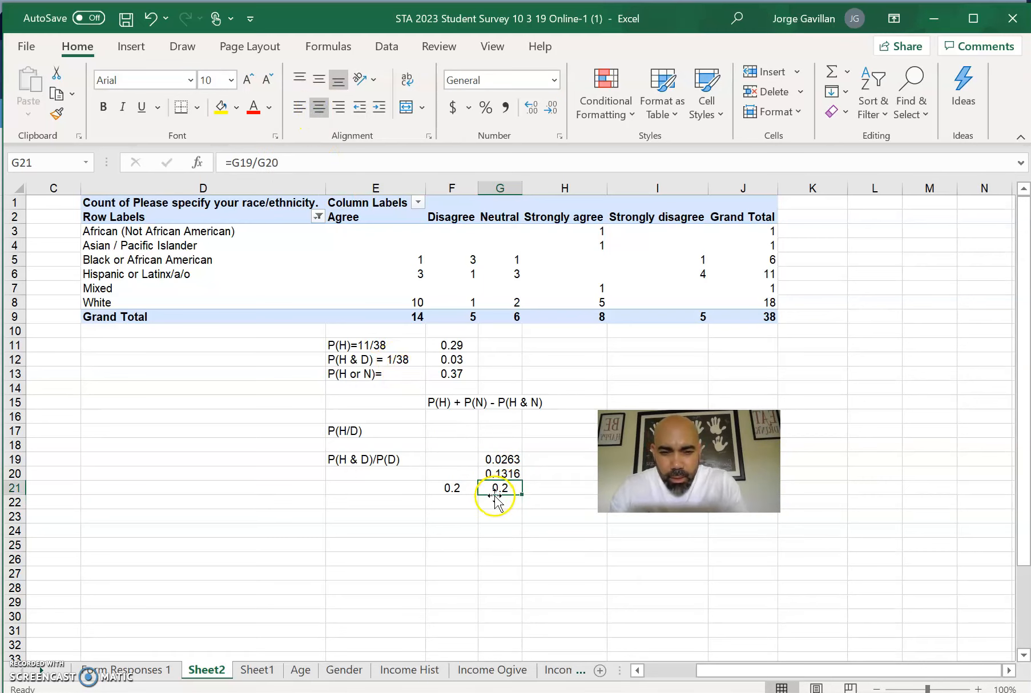
click(533, 108)
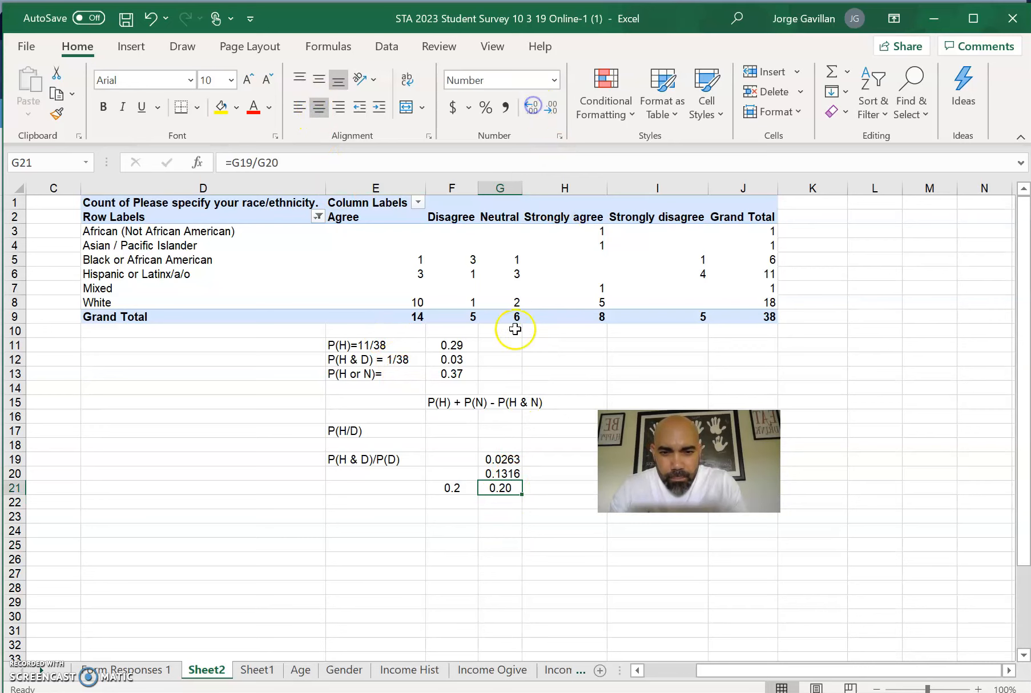
click(526, 516)
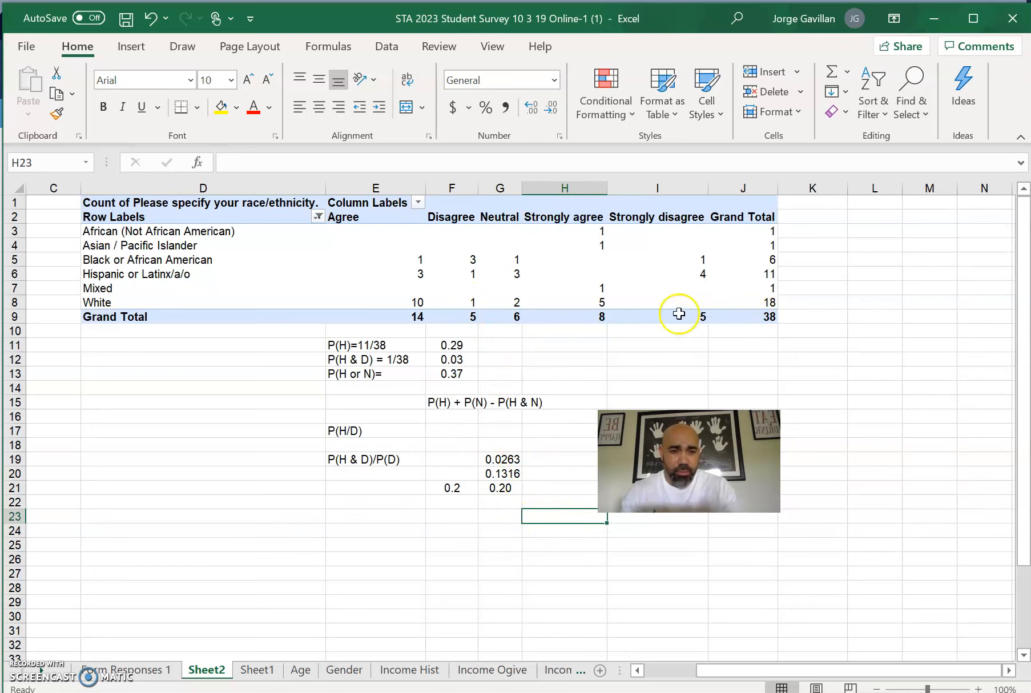
mouse_move(467, 314)
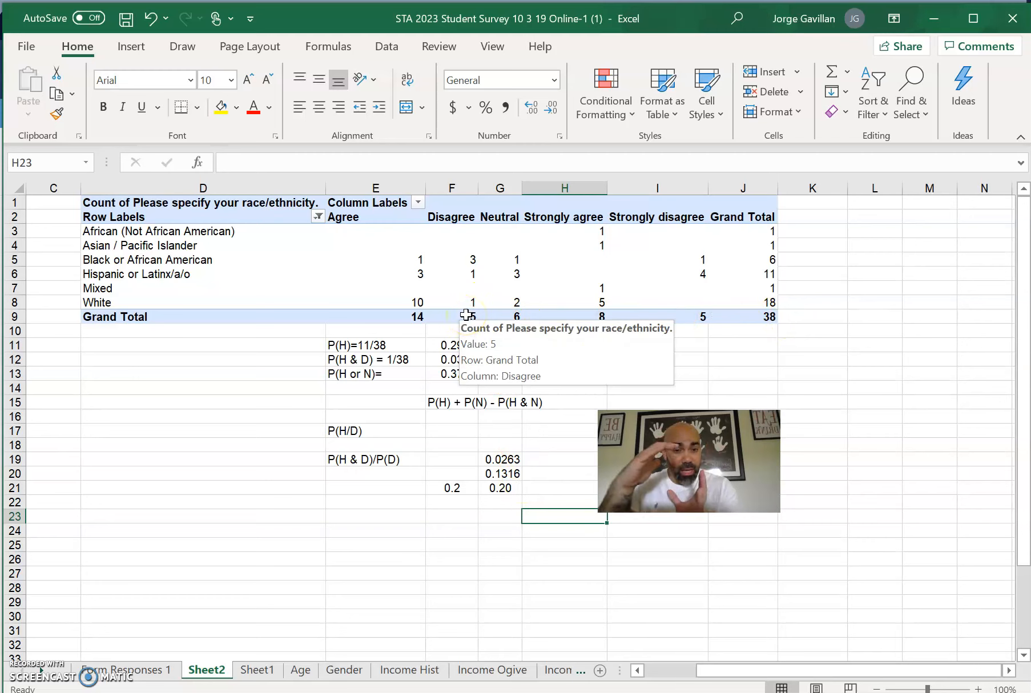